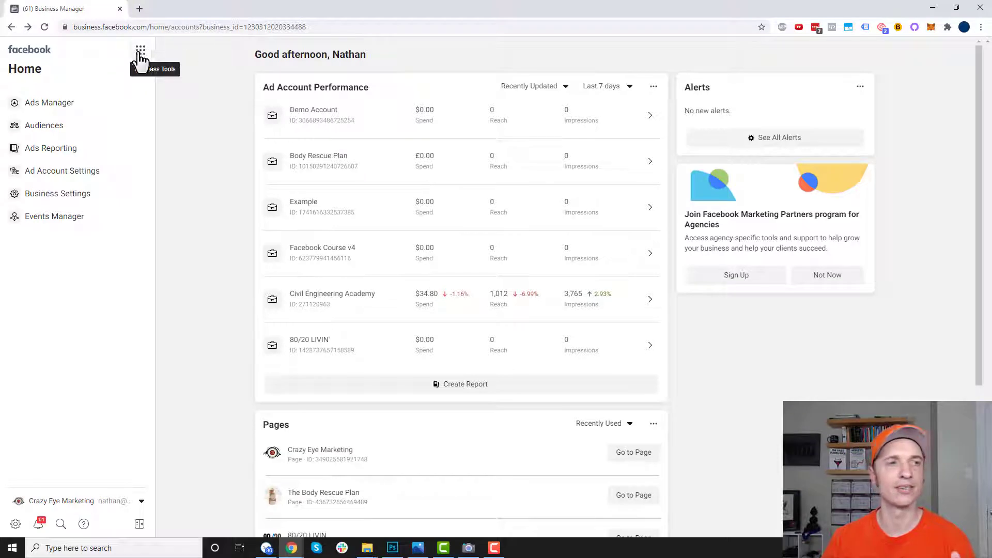
Step: Open Business Settings for the business and go to its list of Pages
click(143, 52)
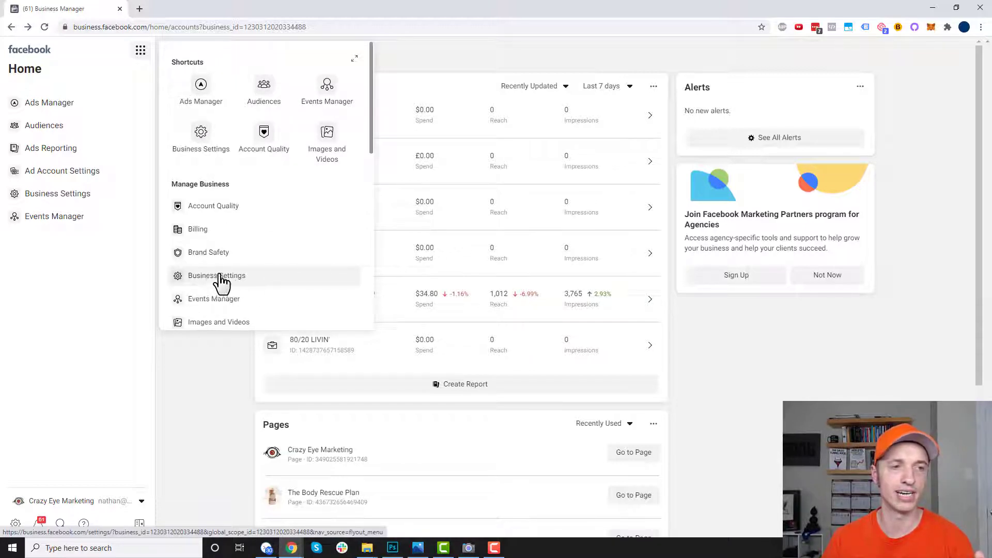
click(195, 145)
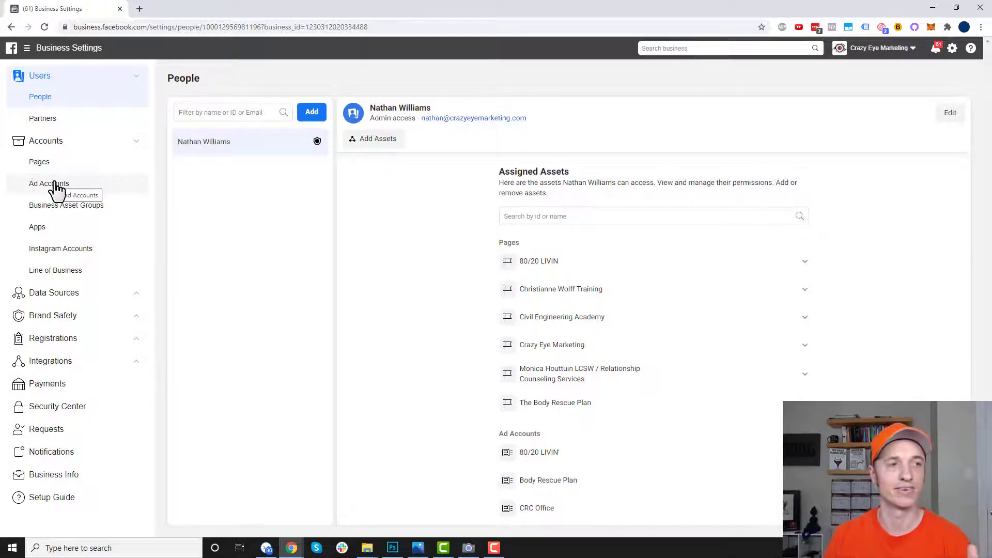
click(75, 167)
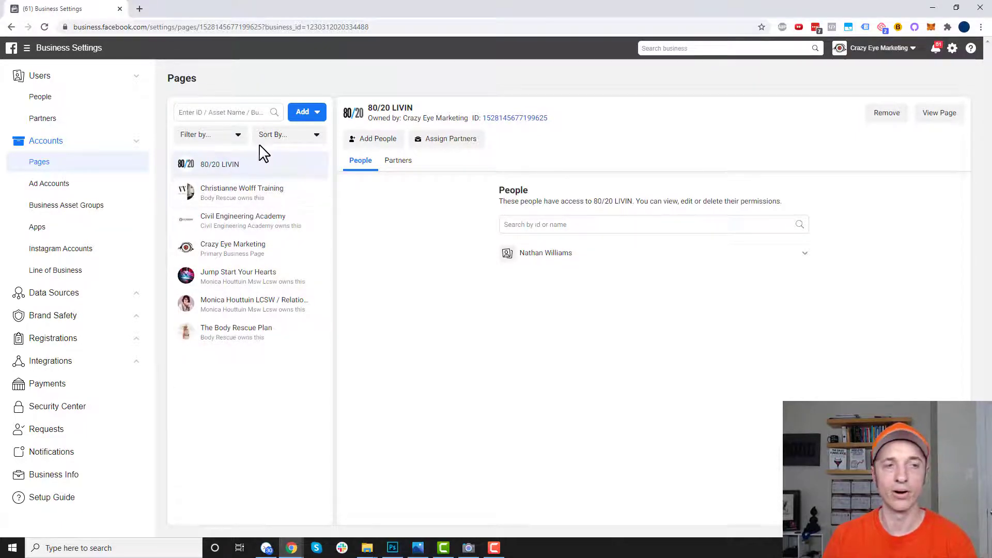
Step: Examine the options for adding a Page, including the form for adding one the business already owns
click(316, 113)
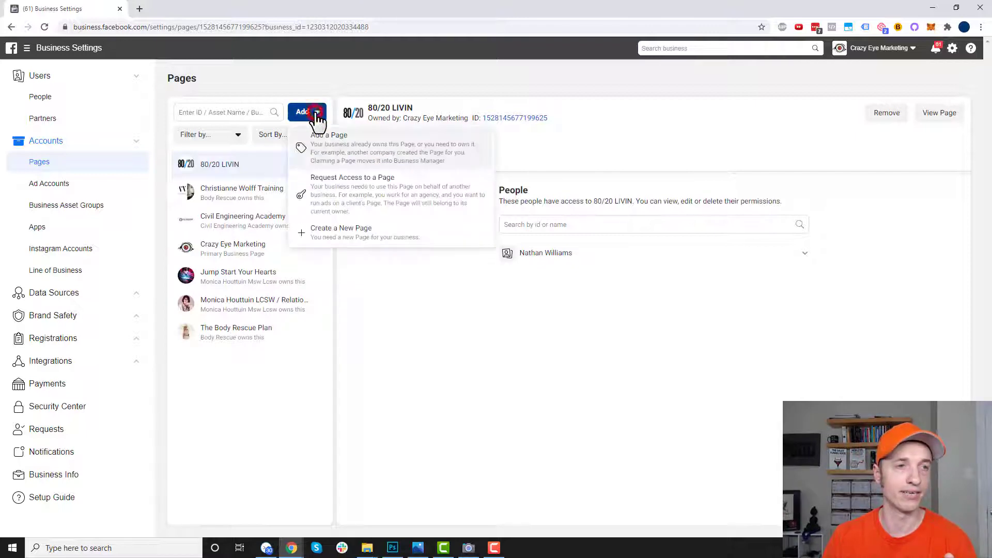
click(333, 153)
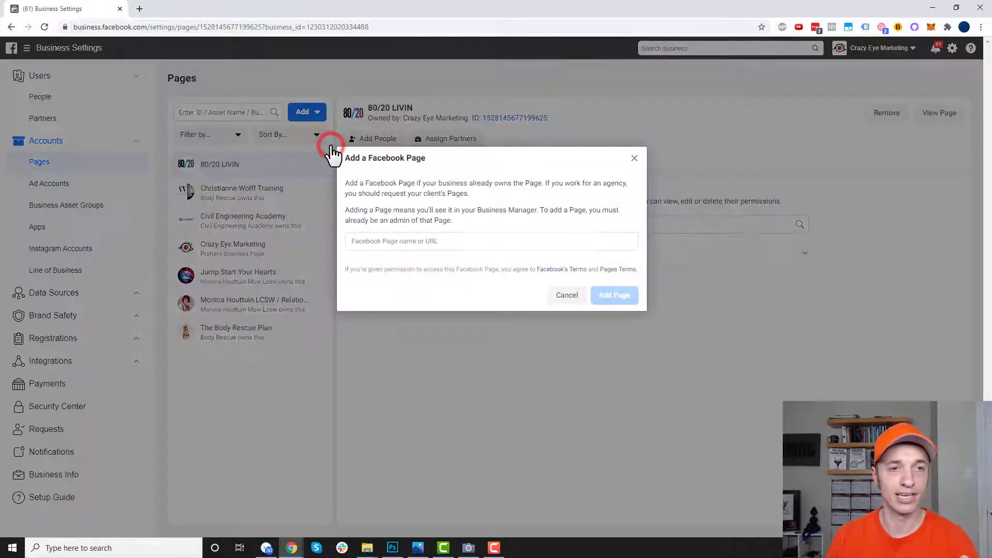
click(429, 243)
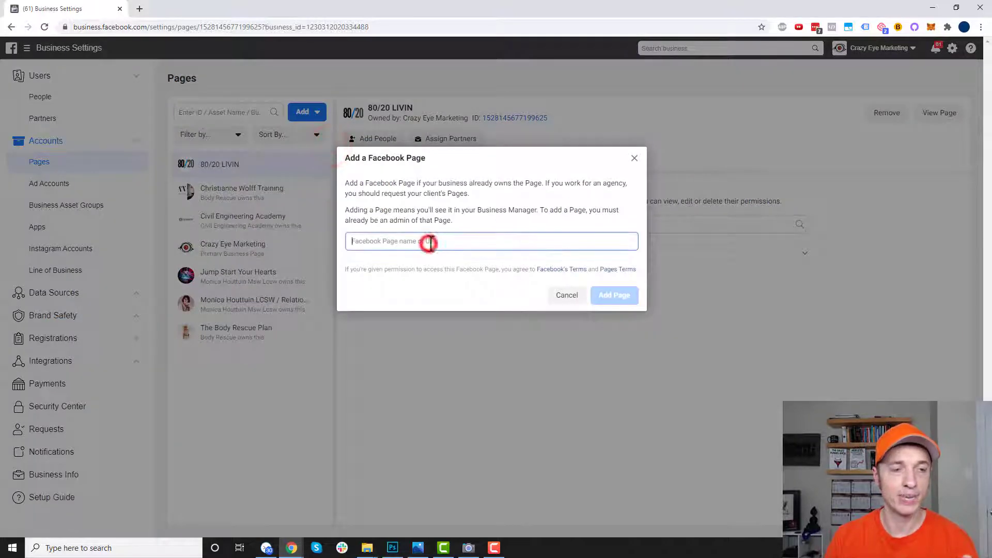
click(635, 159)
click(309, 112)
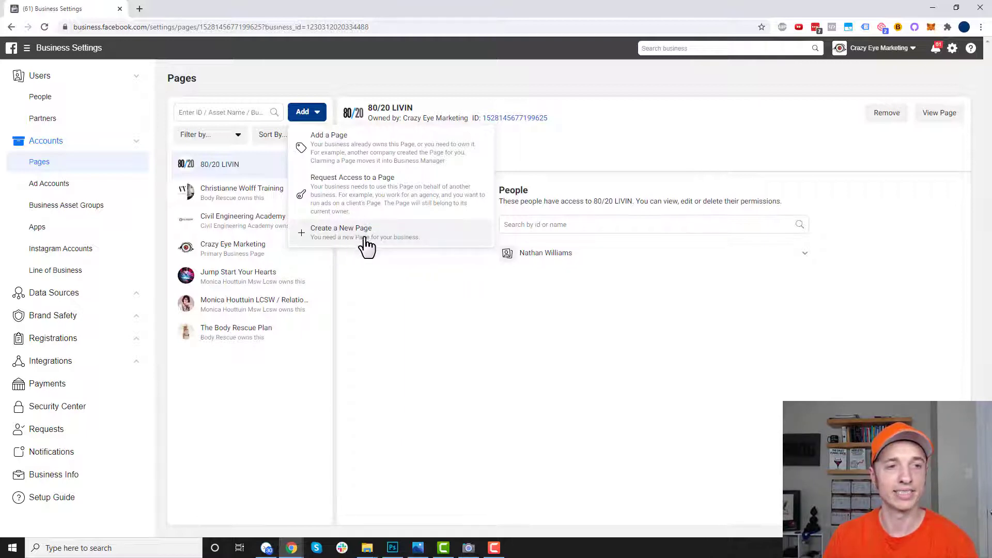
click(388, 299)
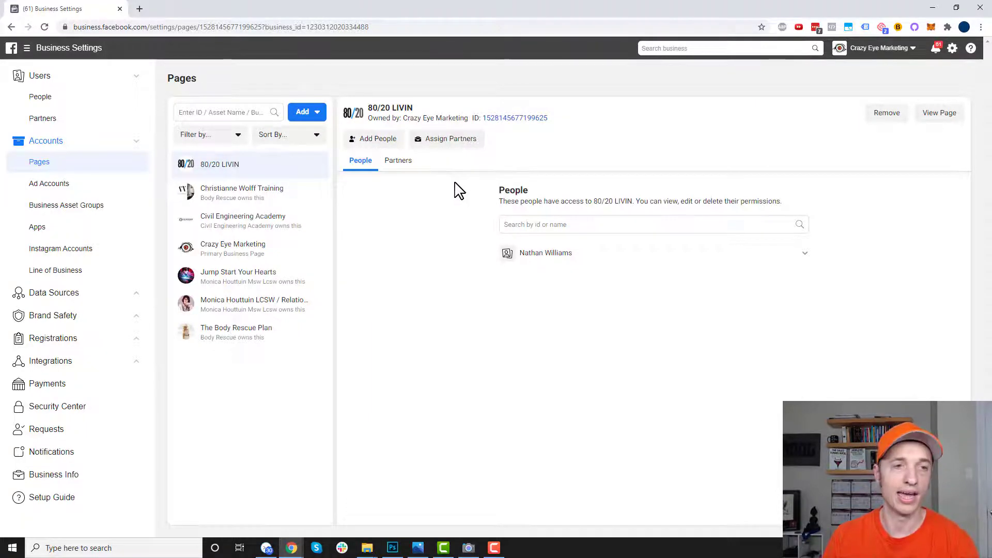
Step: Examine the permissions that can be assigned to a person on the 80/20 LIVIN Page, without assigning any
click(384, 139)
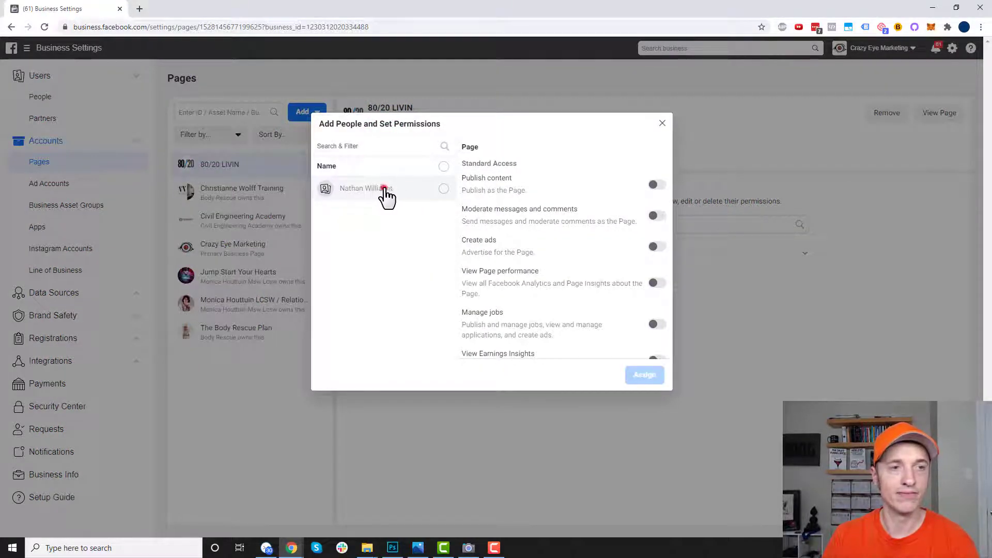
click(390, 190)
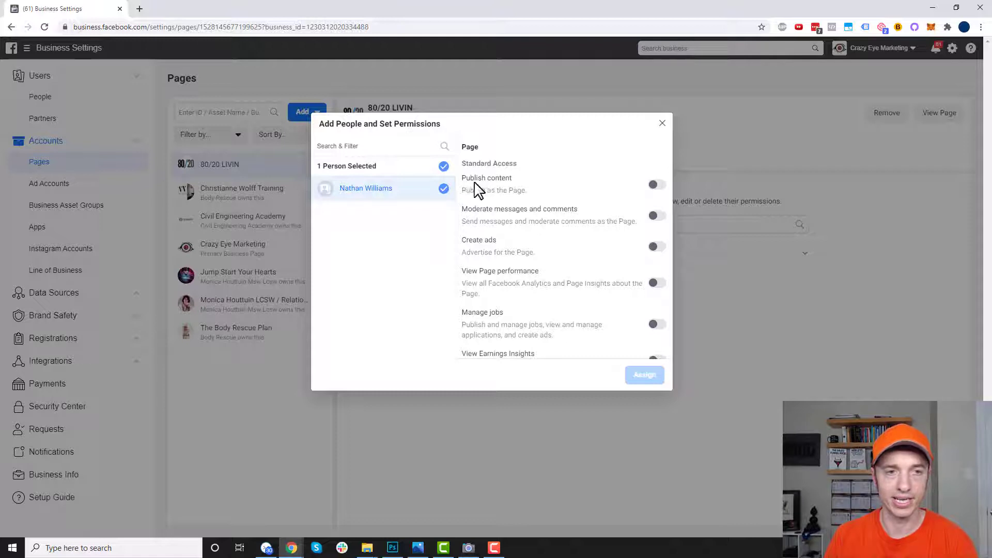
click(654, 185)
click(655, 185)
scroll(516, 234, down, 1)
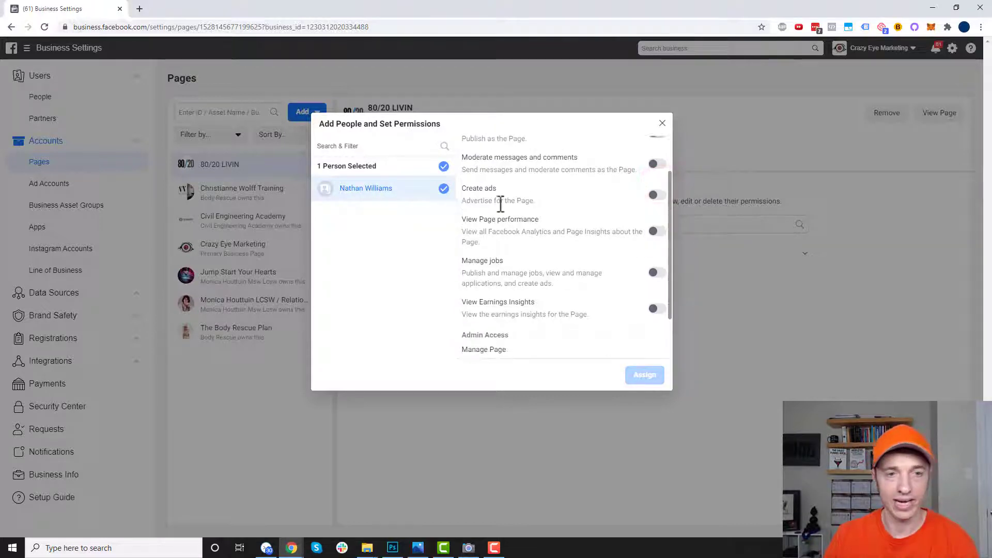
scroll(543, 215, down, 1)
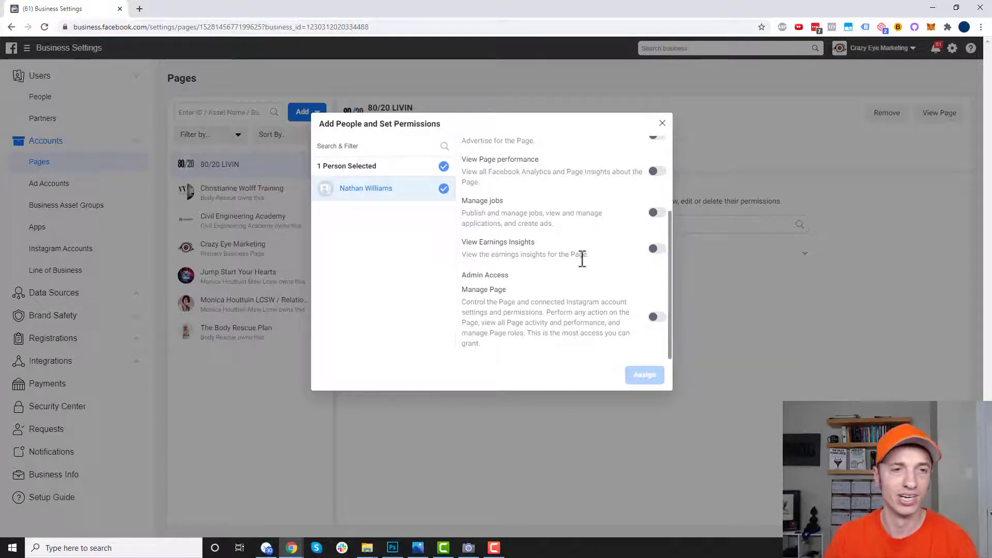
scroll(582, 258, up, 1)
drag(472, 195, 554, 194)
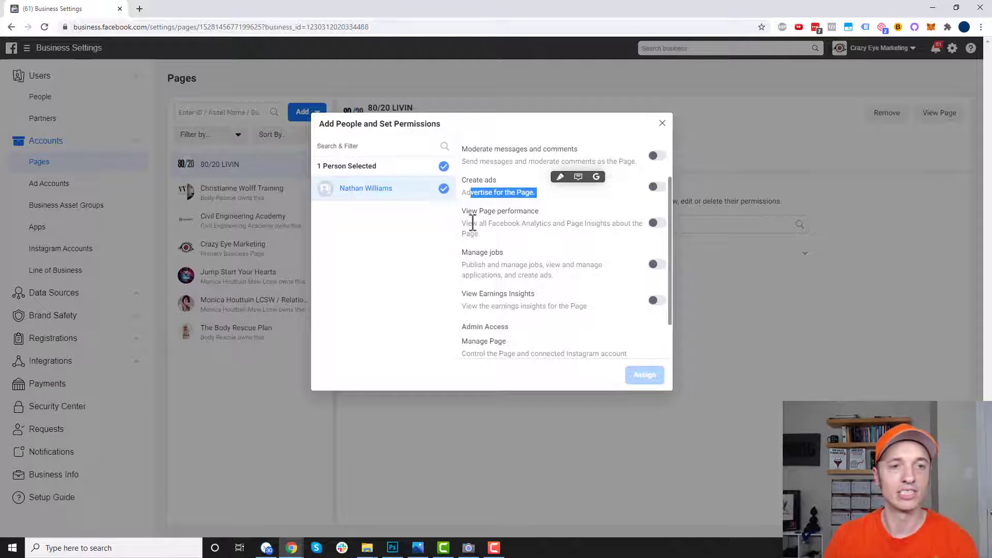
click(661, 124)
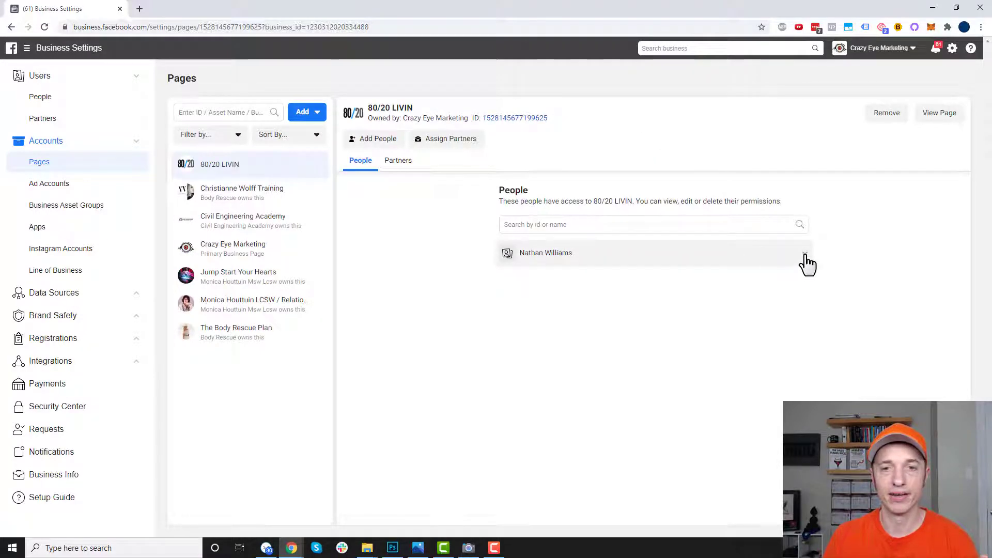
Step: Examine the form for sharing the 80/20 LIVIN Page with a partner by Business ID, and close it unsaved
click(458, 139)
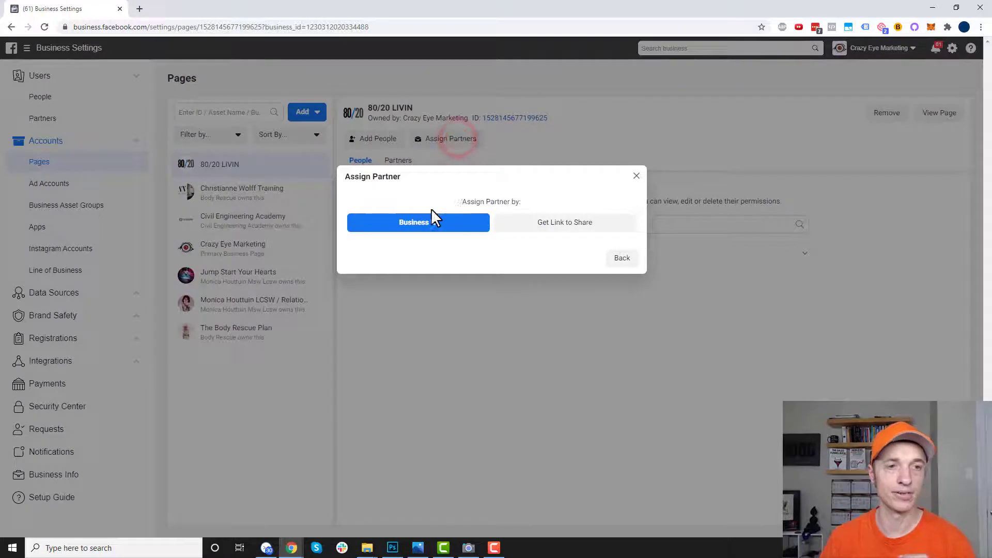
drag(464, 202, 536, 205)
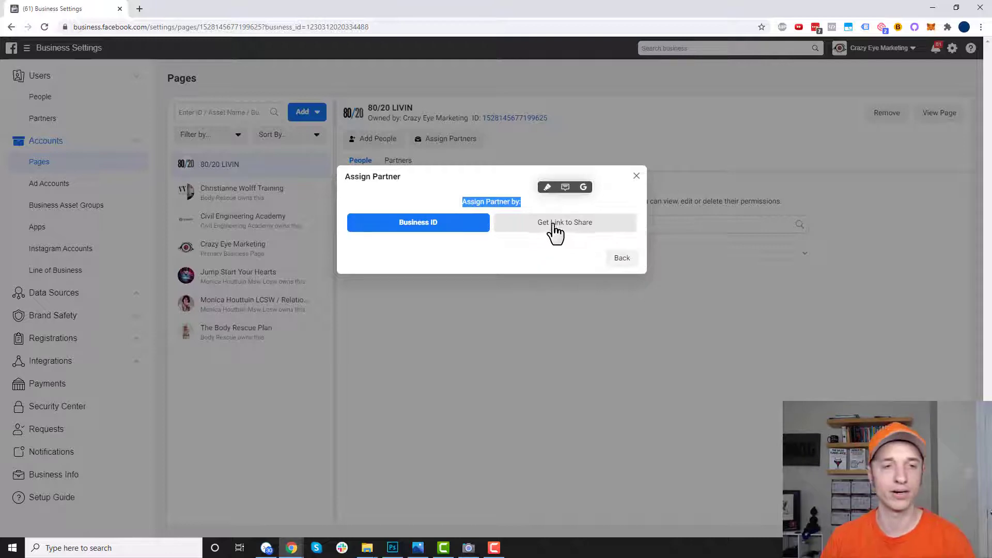
click(414, 225)
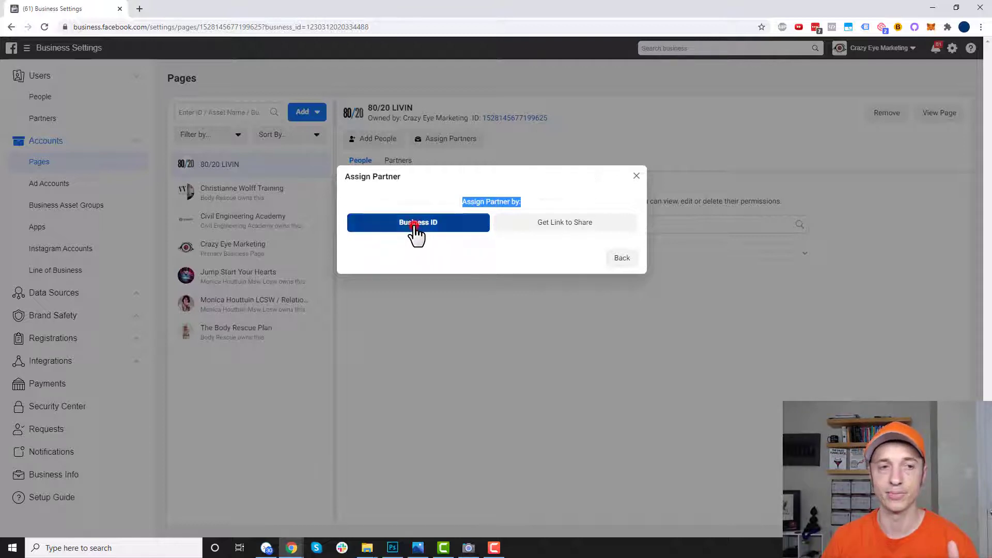
click(390, 148)
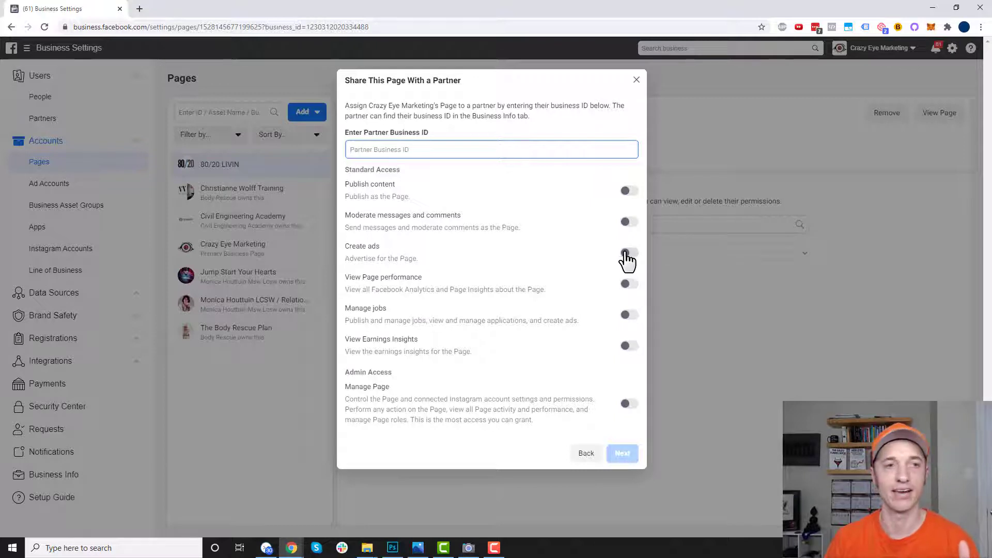
click(636, 81)
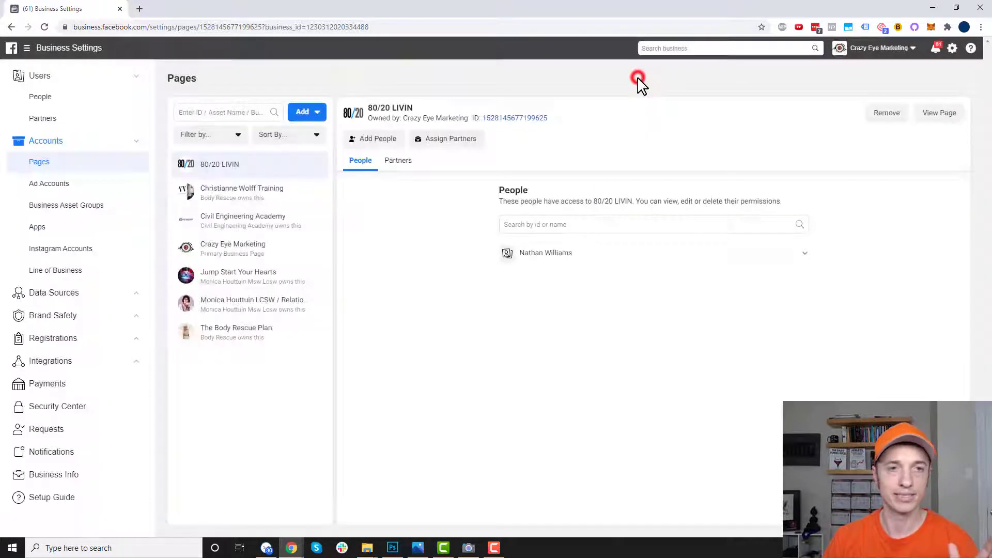
Step: Examine the form for sharing the 80/20 LIVIN Page with a partner through a link, and close it
click(464, 136)
click(558, 222)
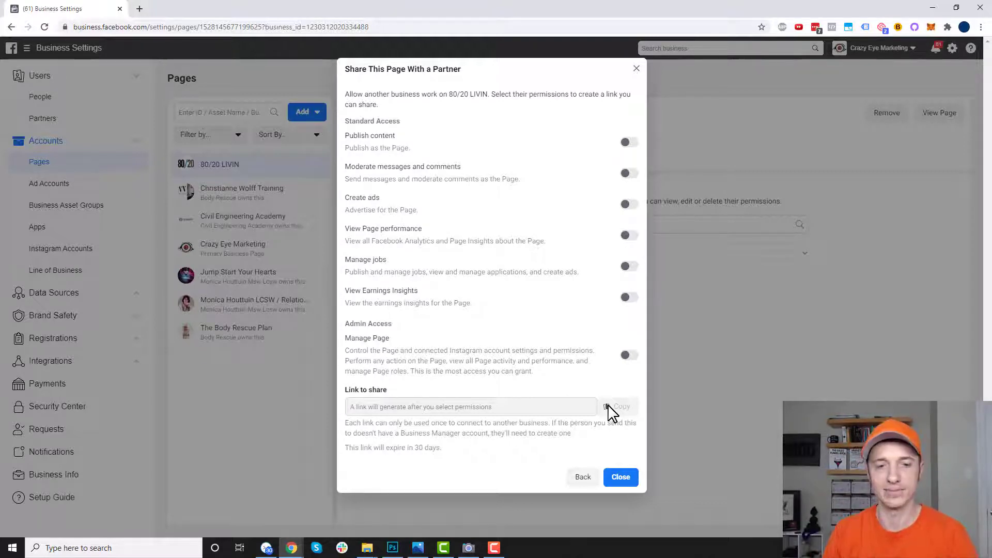
click(631, 72)
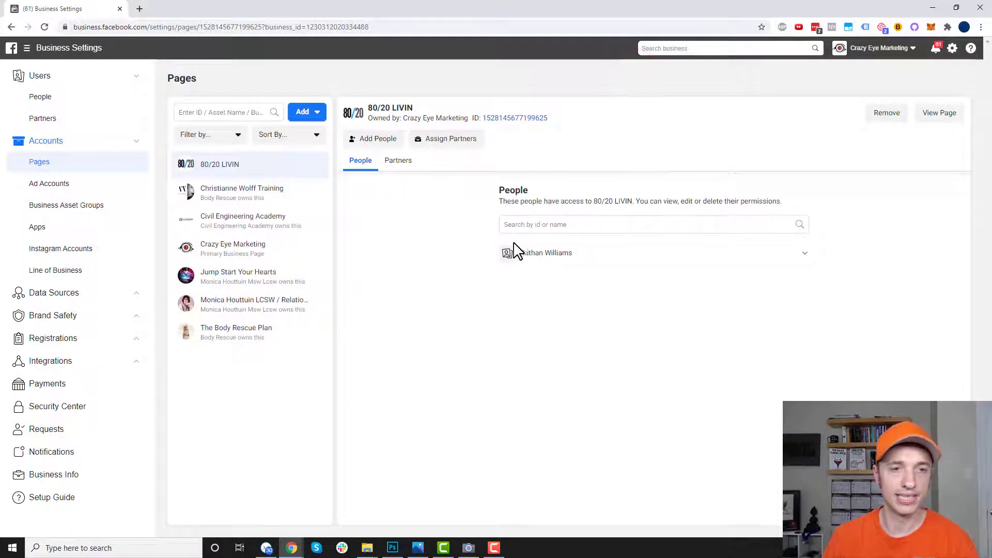
Step: Examine the existing permissions of the person assigned to the 80/20 LIVIN Page
click(593, 253)
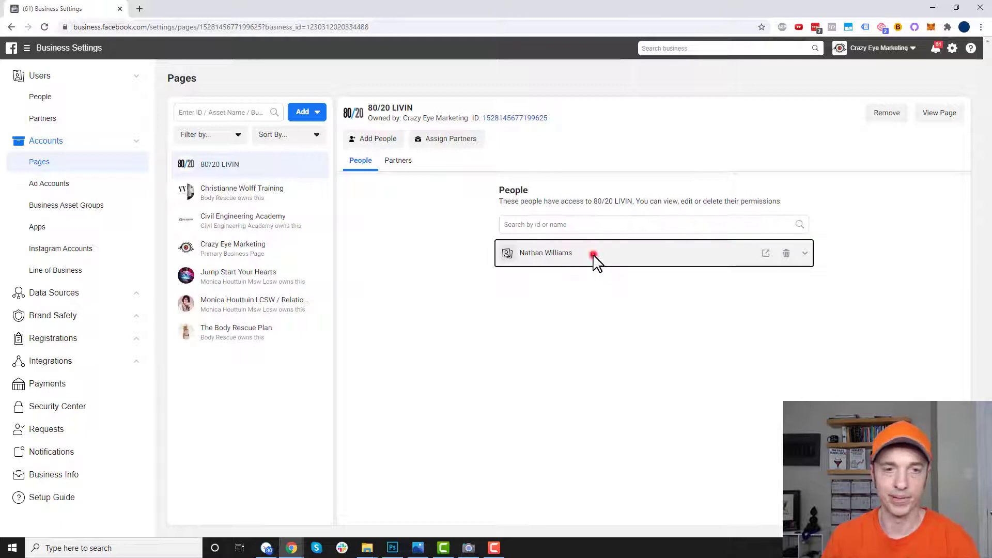
scroll(612, 253, down, 1)
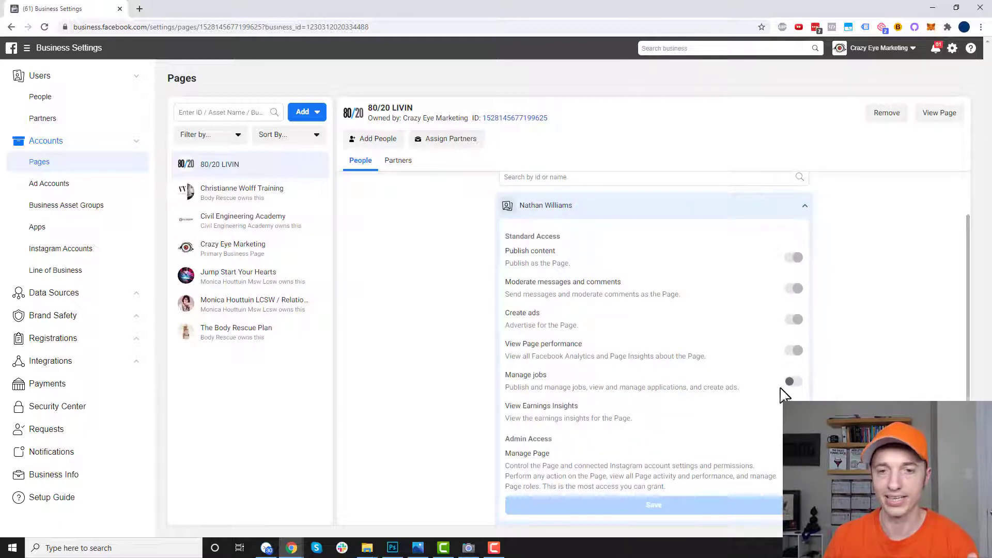
scroll(791, 390, up, 1)
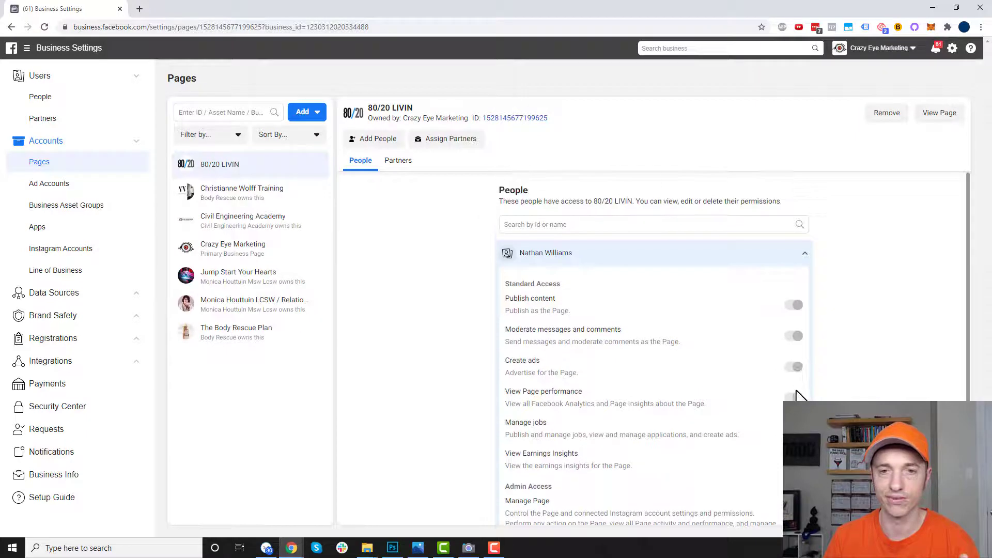
click(804, 253)
Step: Examine partner AdRoll's permissions on the 80/20 LIVIN Page, and open the details of the Crazy Eye Marketing Page
click(399, 162)
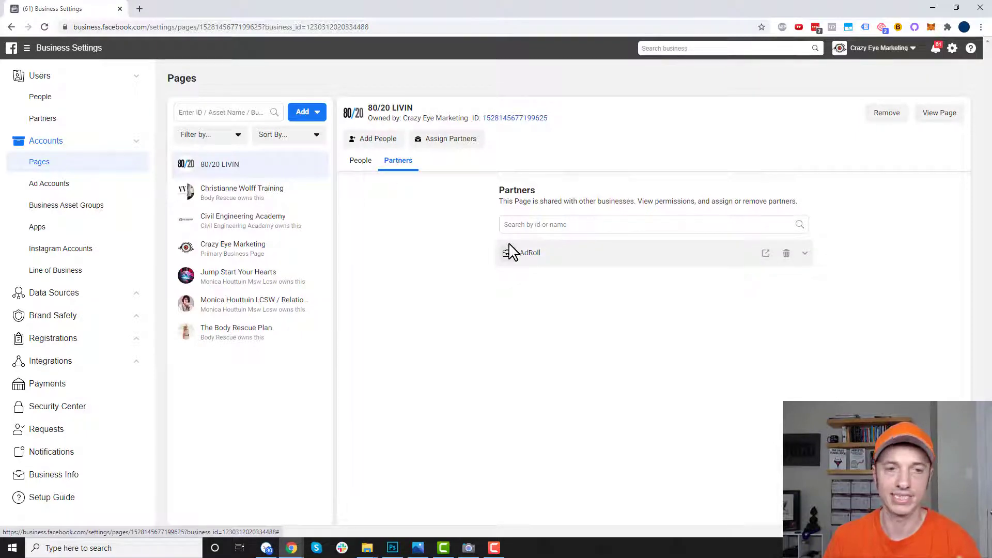
click(734, 258)
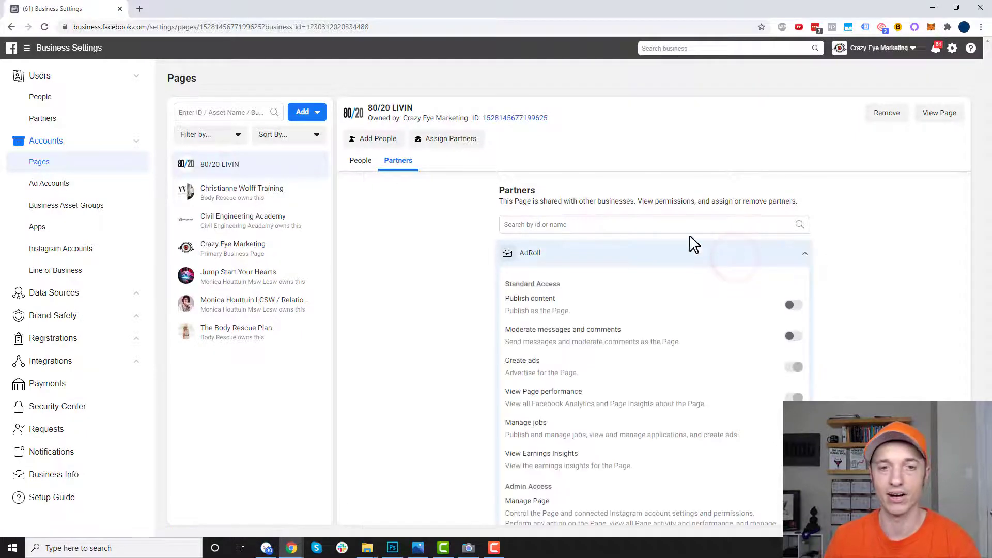
click(692, 256)
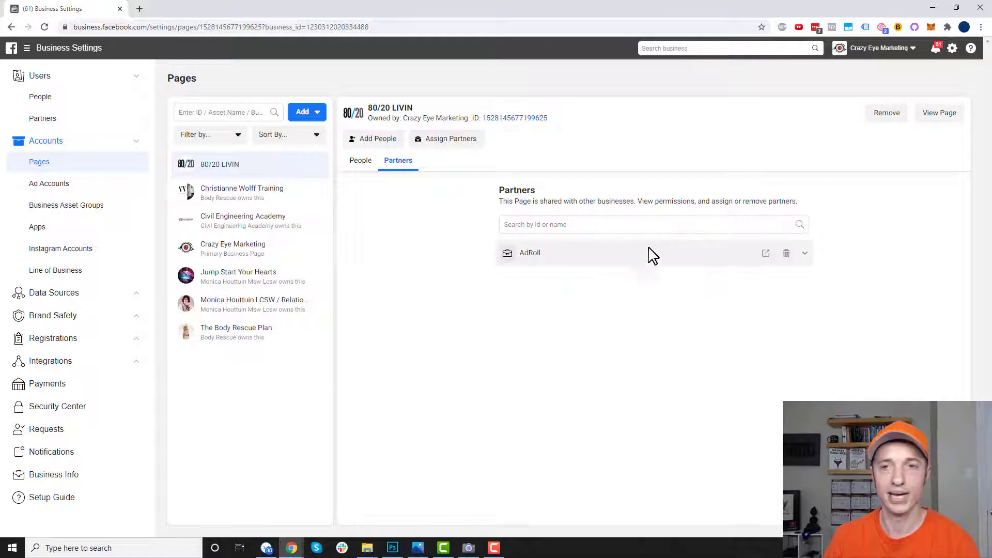
click(266, 249)
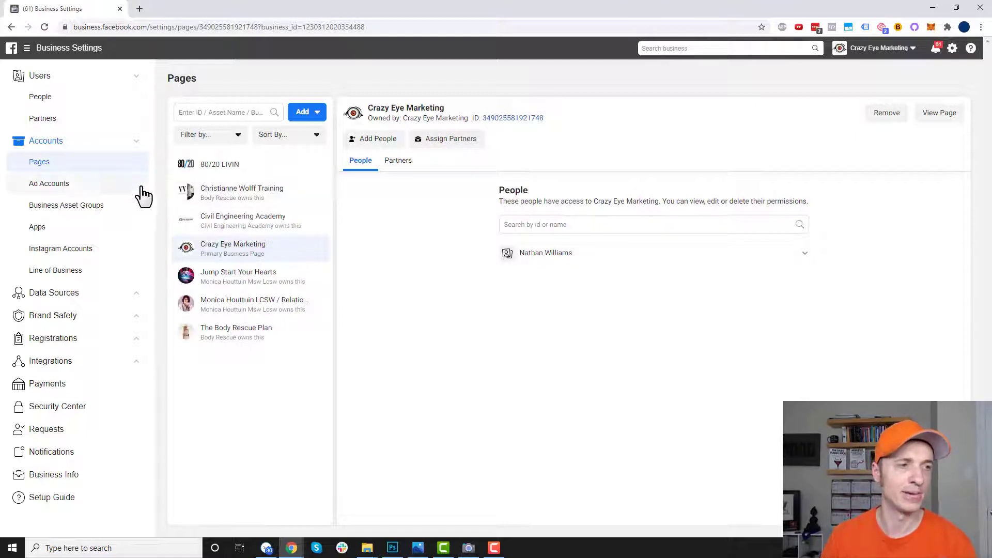
Step: Open the business's ad accounts and examine the options for adding an ad account
click(69, 189)
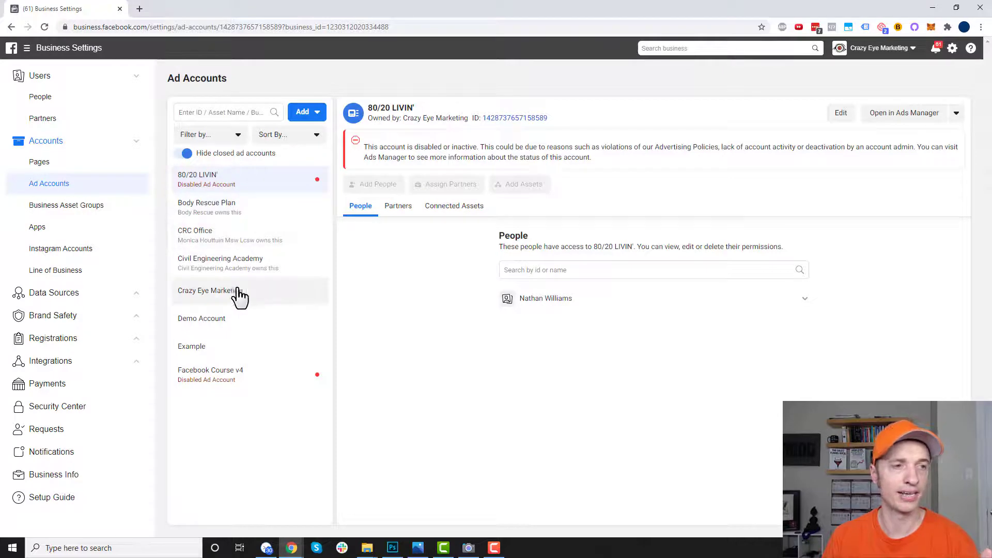
click(309, 112)
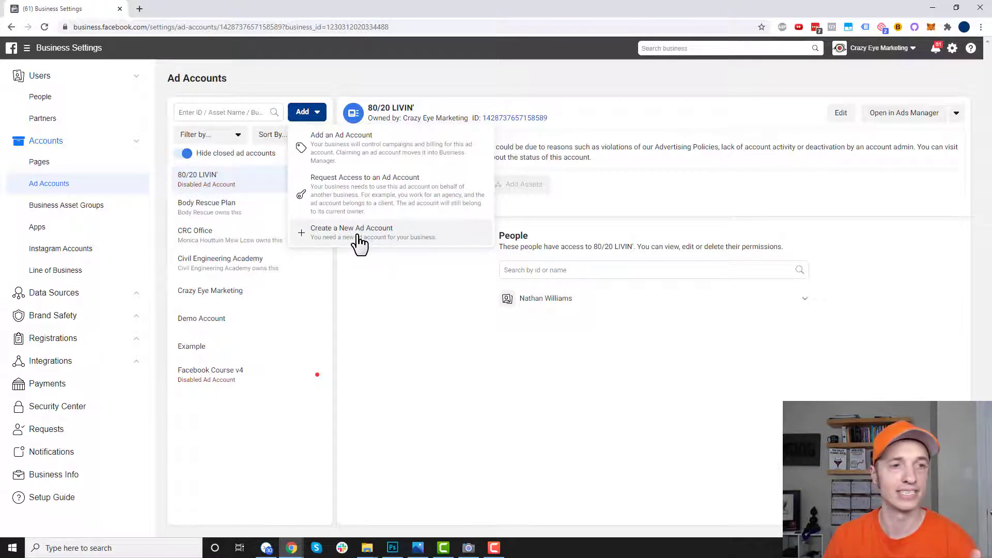
click(393, 308)
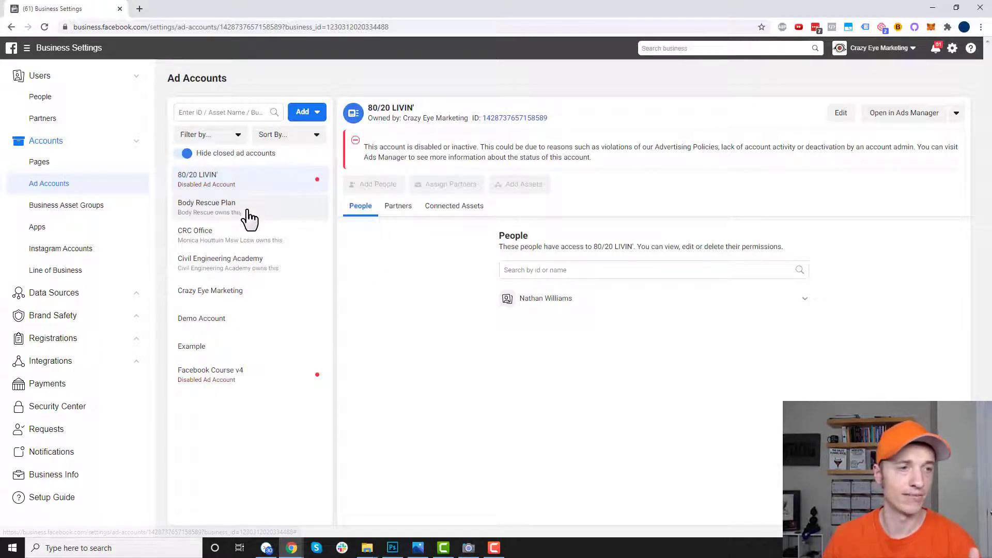
Step: Select the Crazy Eye Marketing ad account and examine the permissions assignable to a person, without assigning any
click(238, 293)
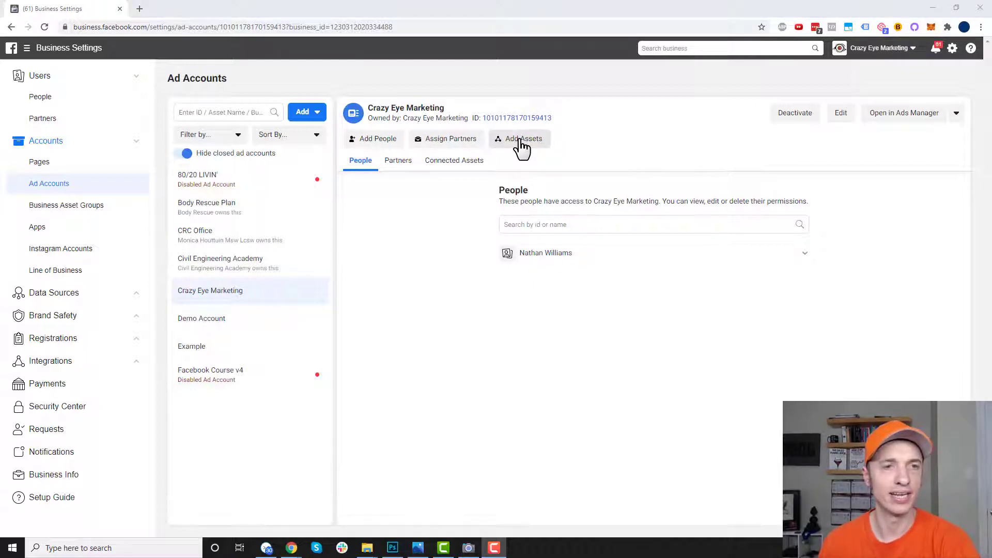
click(378, 138)
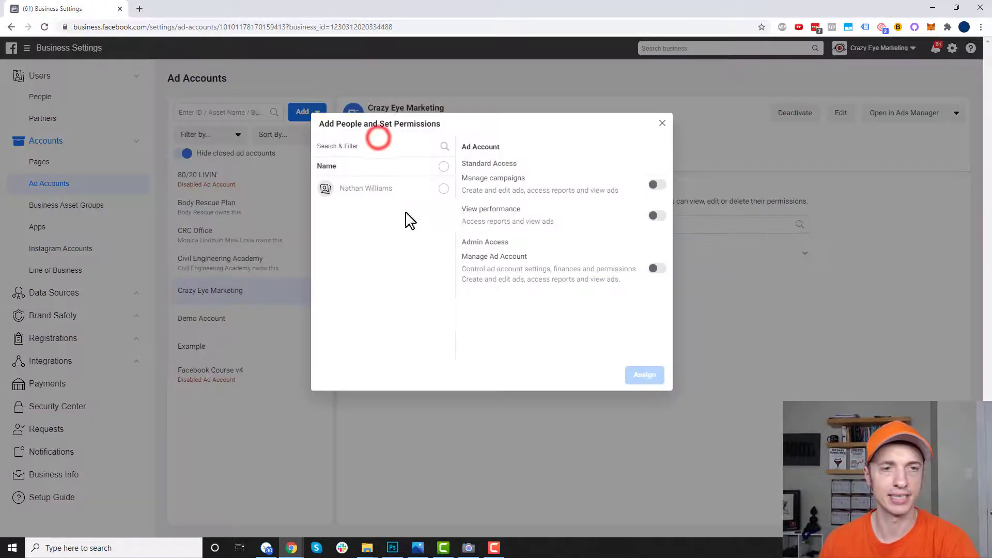
click(442, 189)
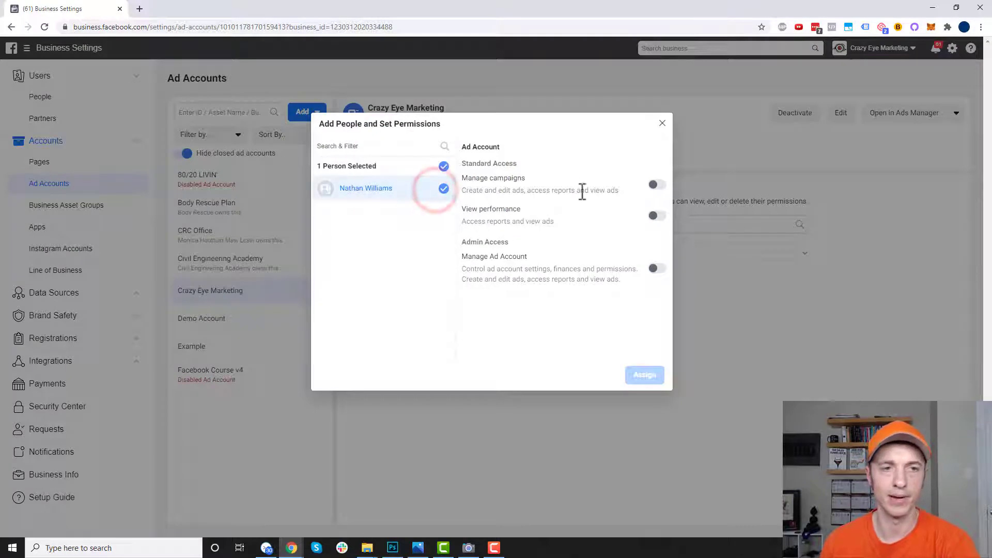
click(662, 123)
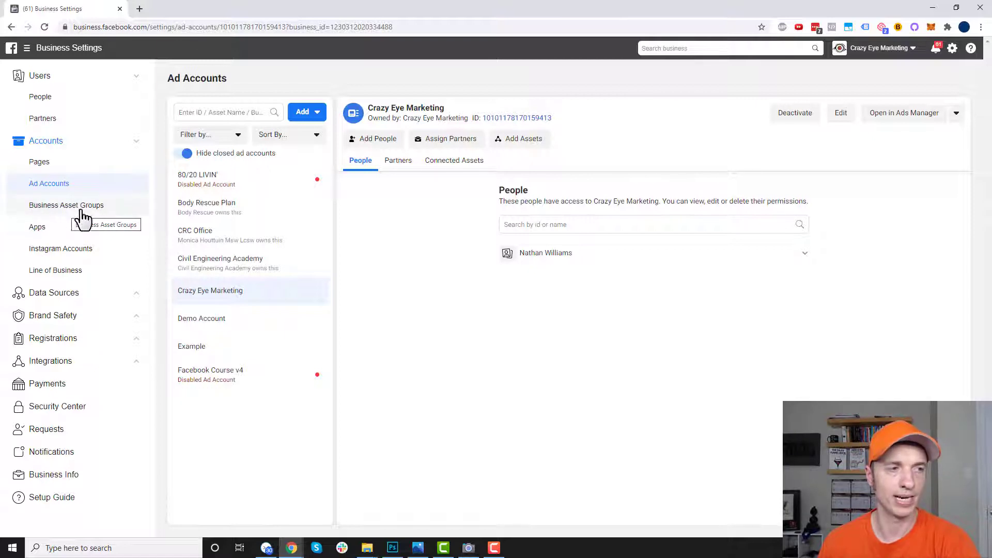
click(45, 228)
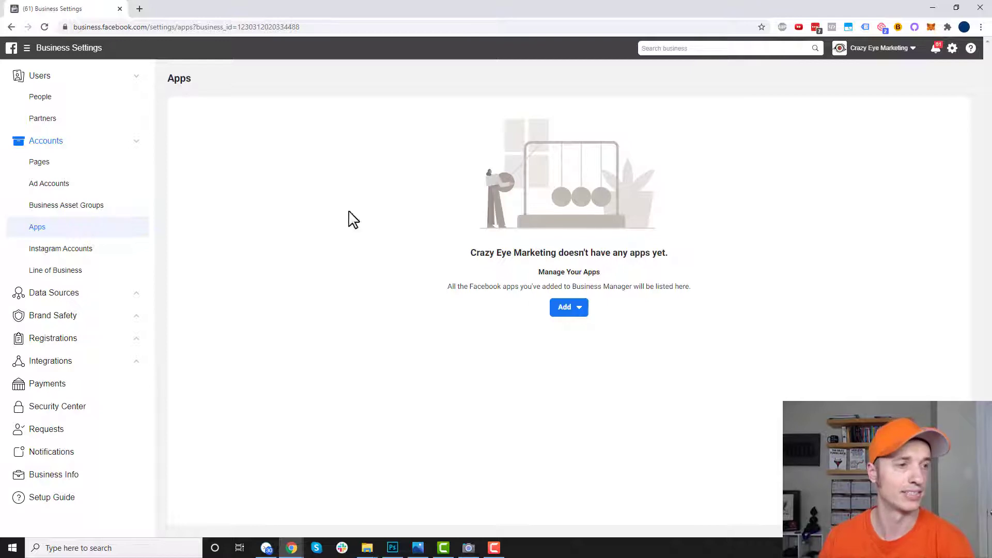
click(60, 251)
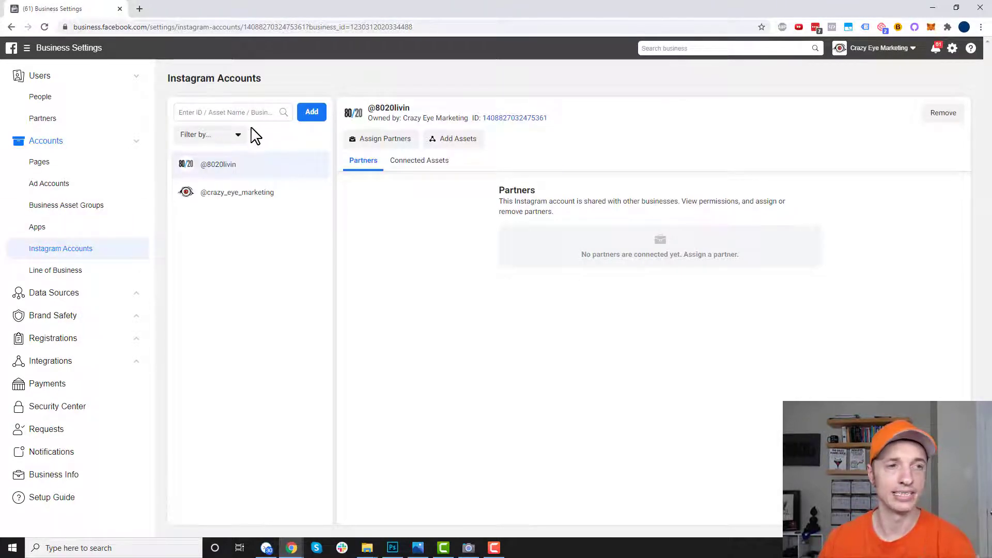
click(310, 116)
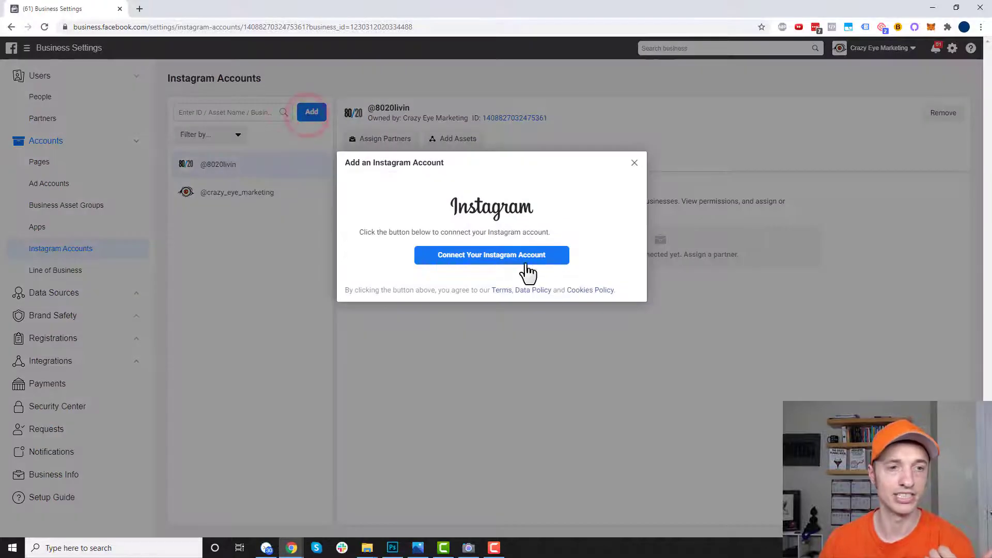
click(633, 163)
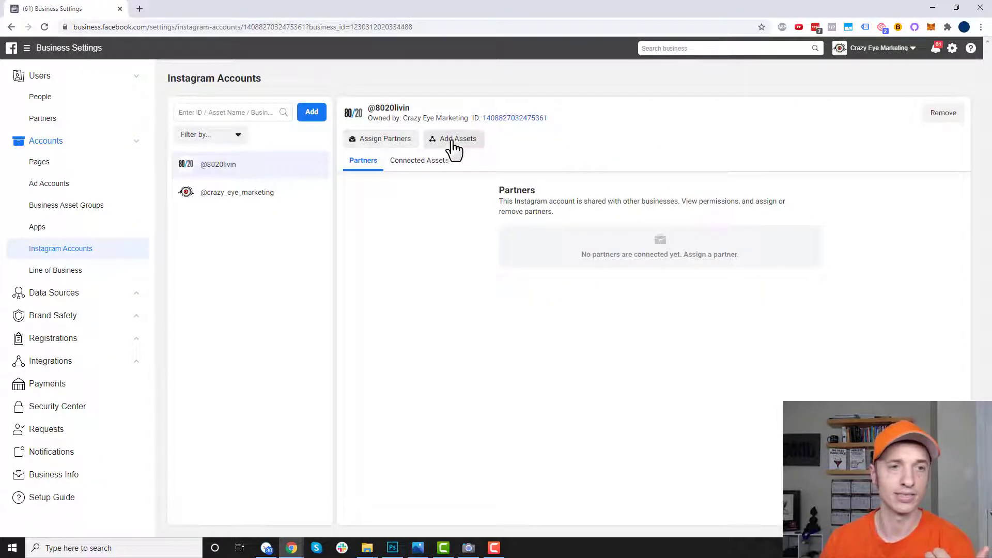
click(233, 192)
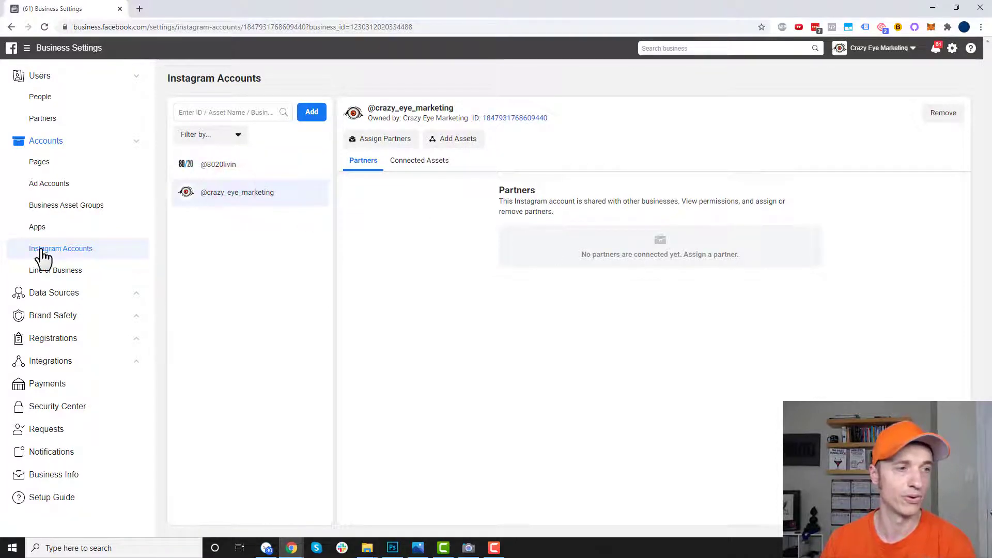
Step: Open the business asset groups and examine the ways to organize a new group, such as Separate brands or line of business, without creating one
click(93, 217)
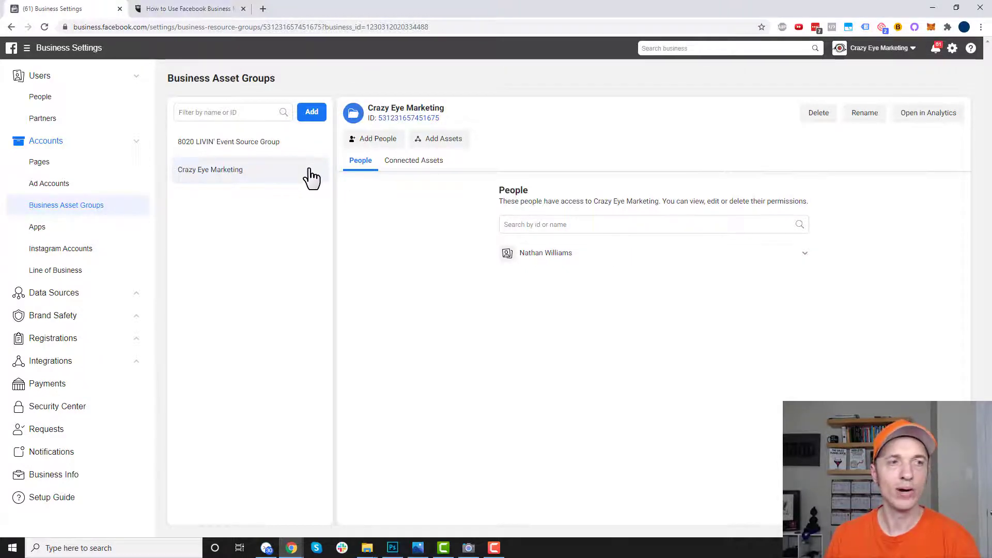
click(311, 113)
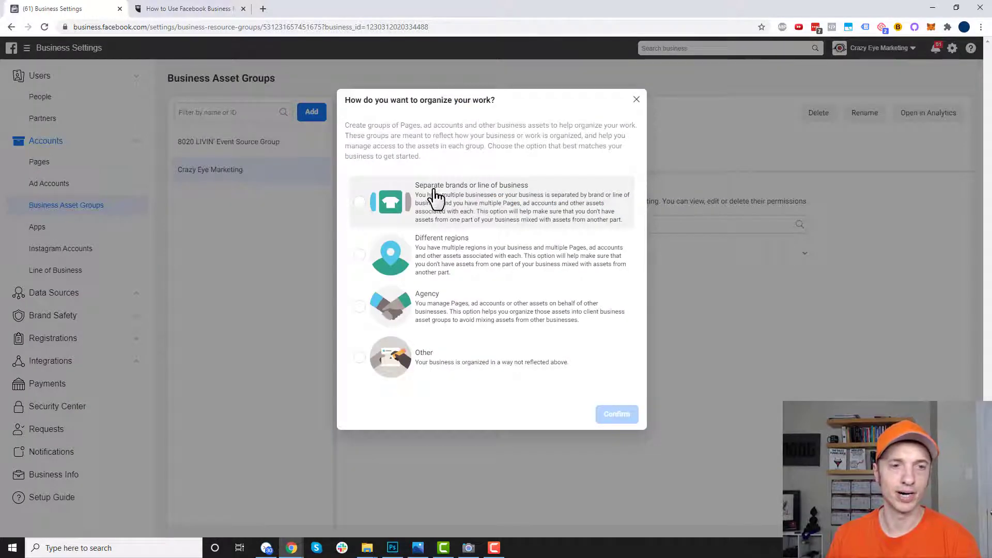
click(510, 200)
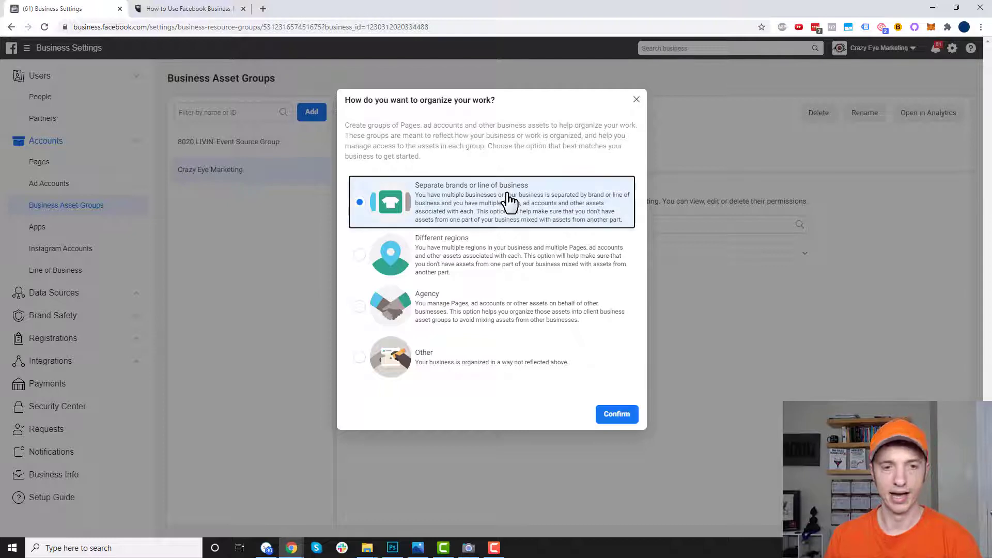
click(636, 100)
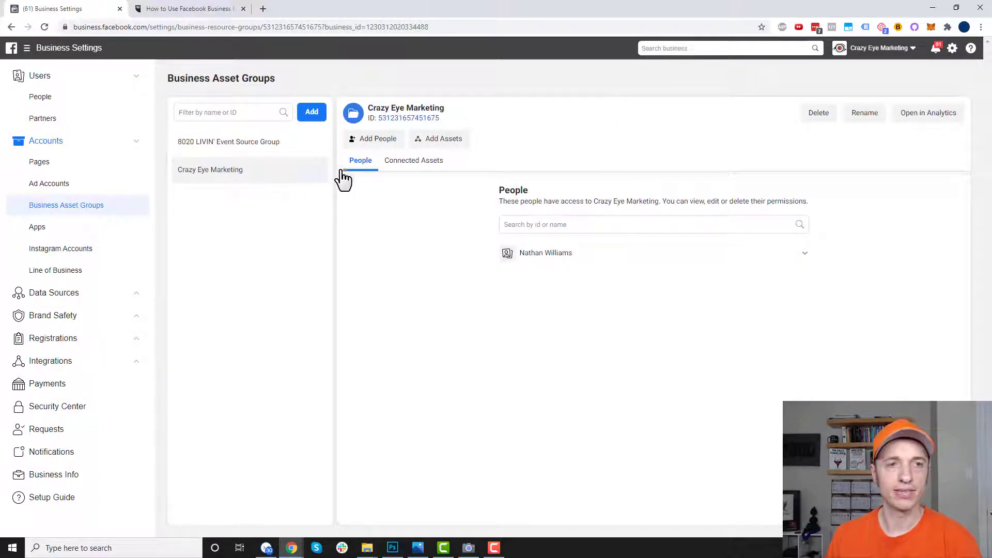
Step: Start adding assets to the Crazy Eye Marketing group, choosing the Crazy Eye Marketing Page and ad account and the pixel named after the owner
click(442, 148)
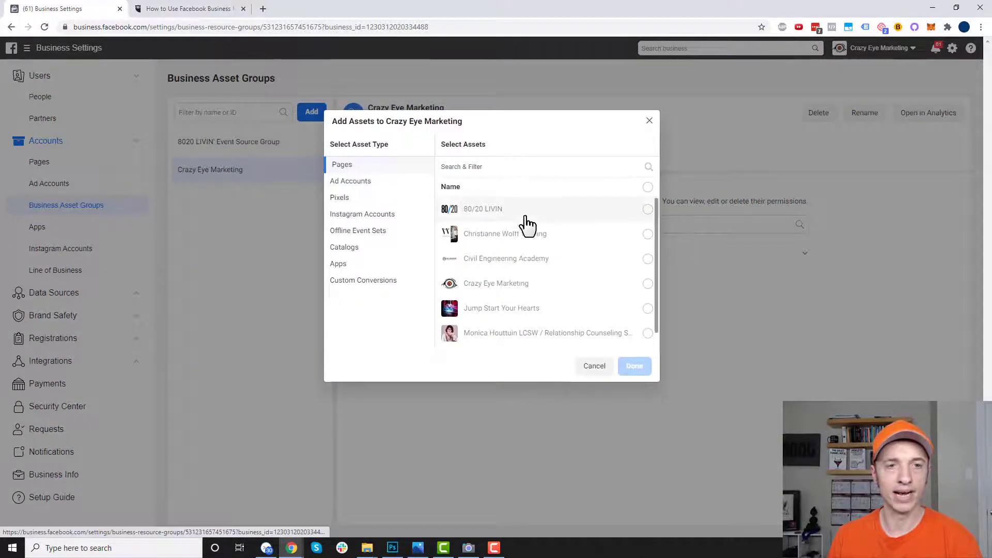
click(514, 284)
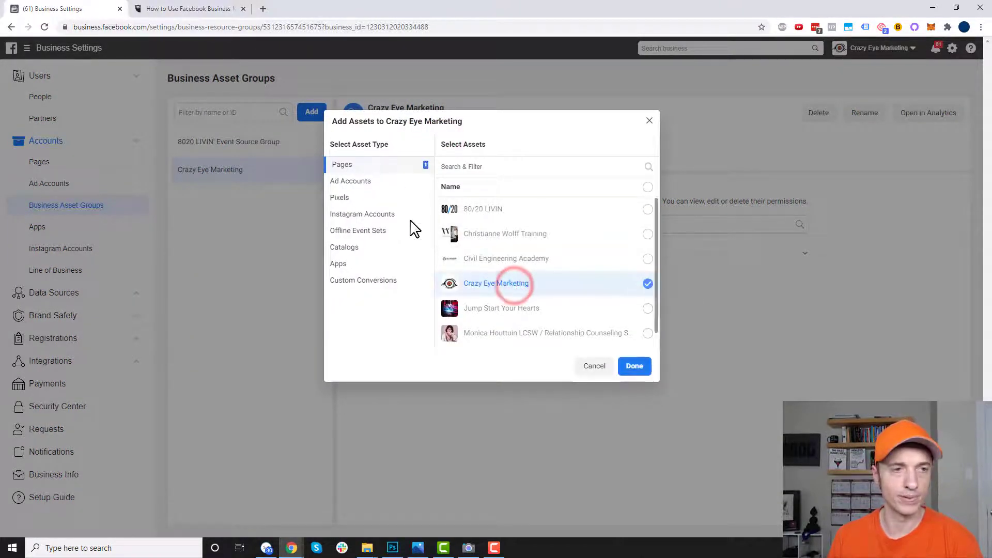
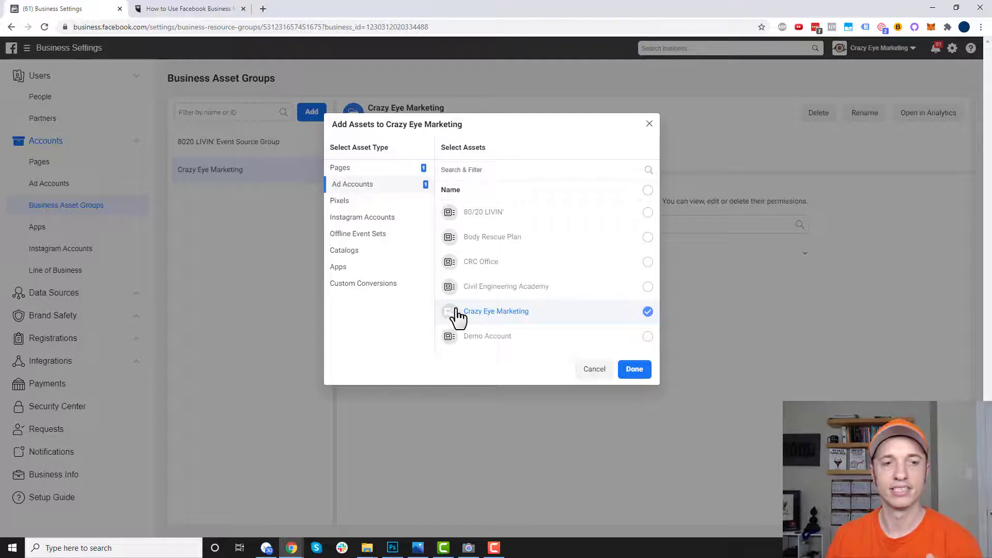
click(386, 202)
scroll(494, 274, down, 1)
scroll(493, 273, down, 5)
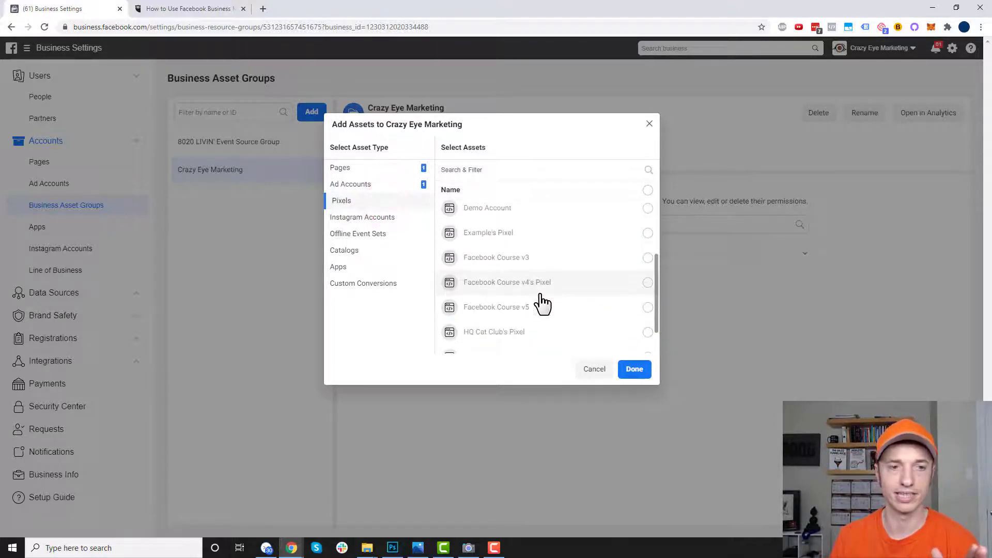
click(534, 316)
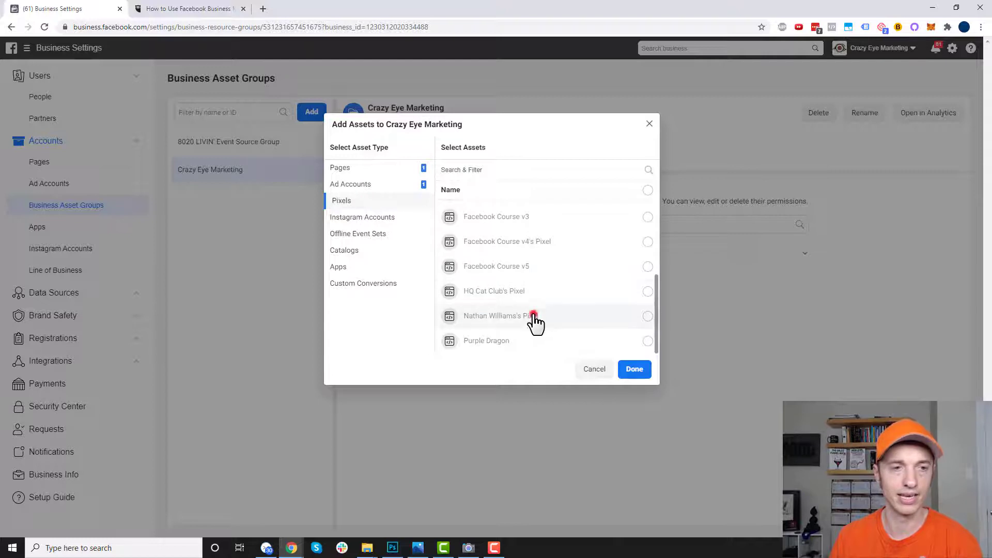
click(381, 217)
click(499, 237)
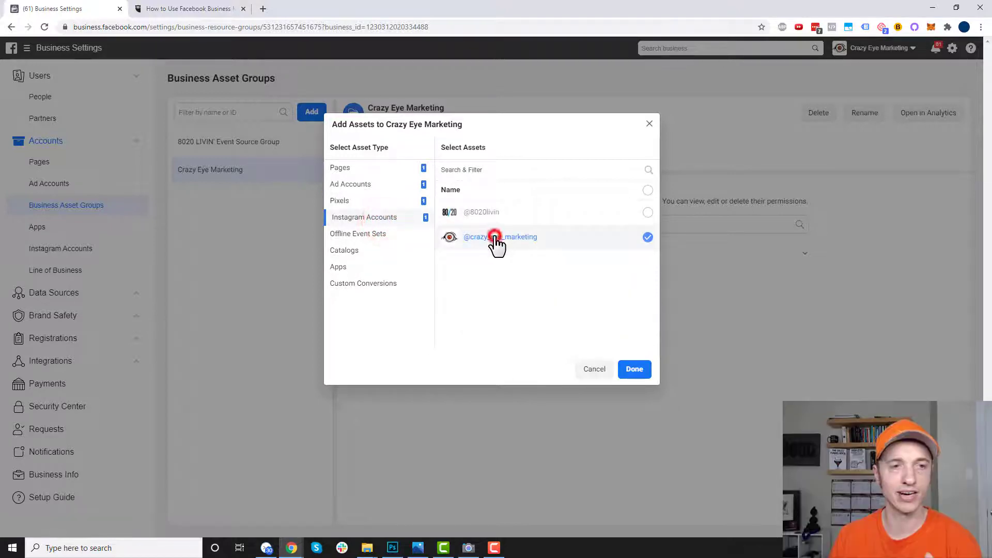
click(354, 236)
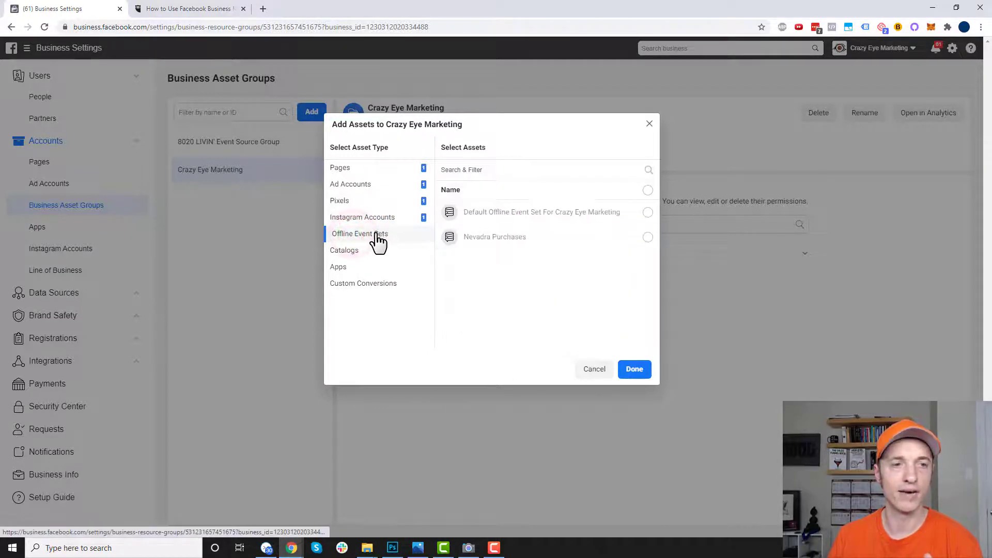
click(522, 217)
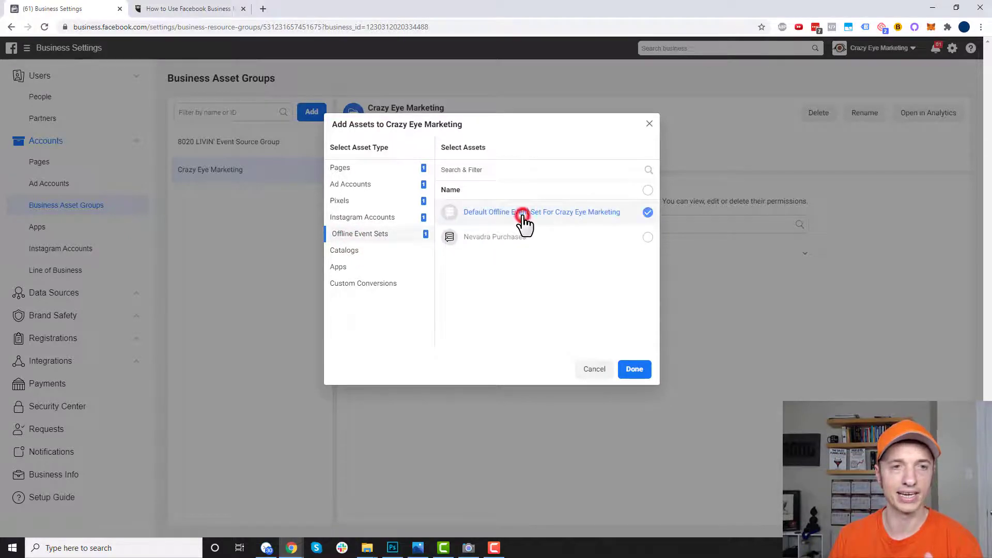
Step: Check the catalogs, apps and custom conversions available for the Crazy Eye Marketing asset group
click(375, 252)
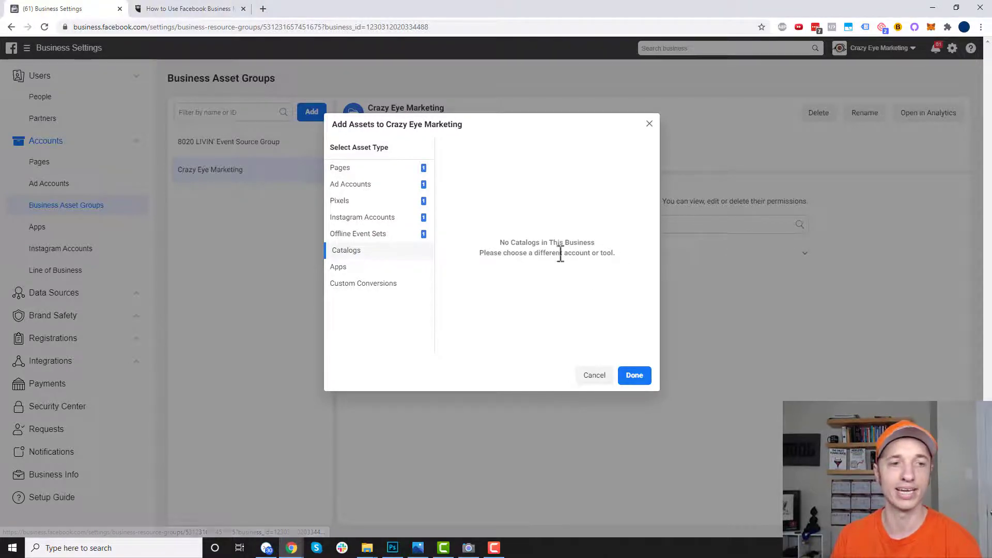
click(345, 270)
click(382, 279)
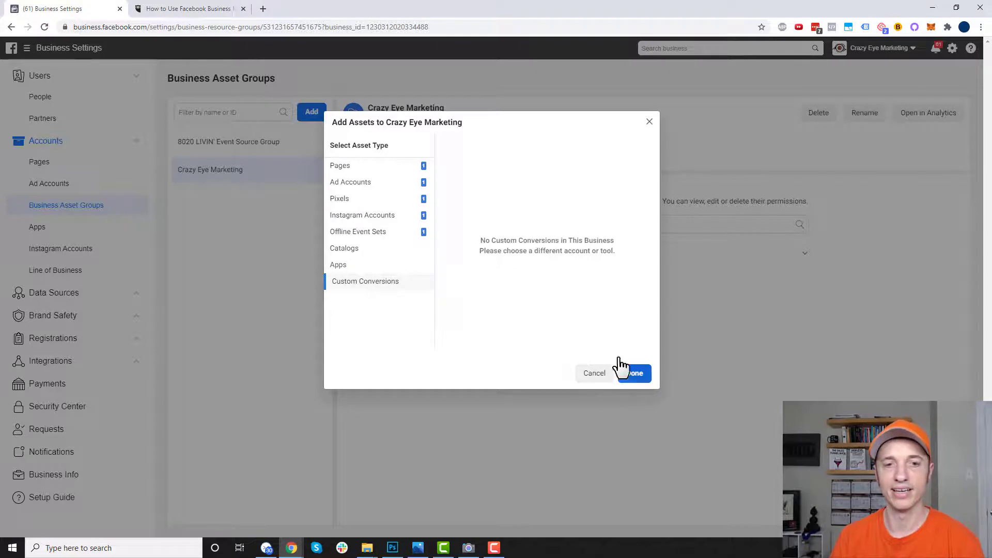
Step: Discard the asset selection and examine the assets already connected to the Crazy Eye Marketing group
click(650, 121)
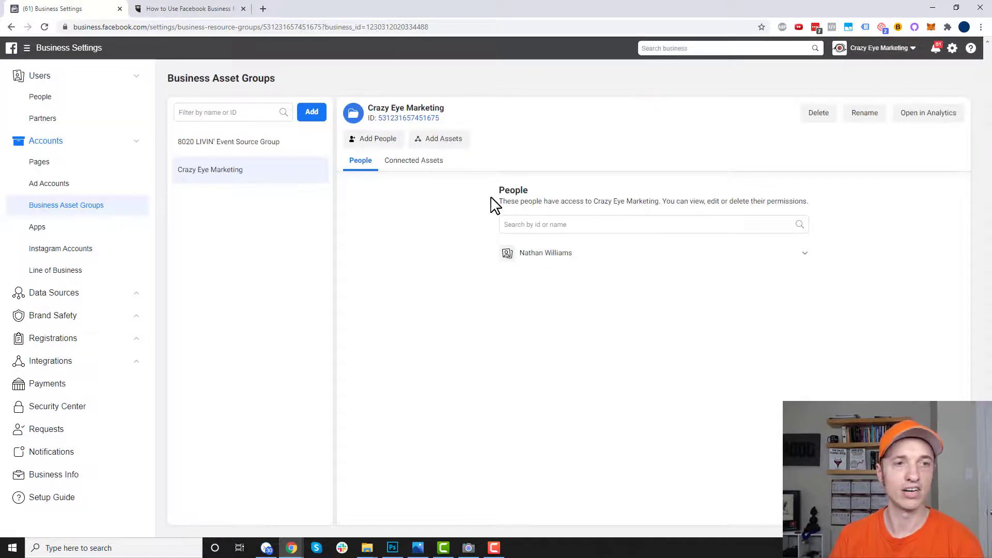
click(426, 165)
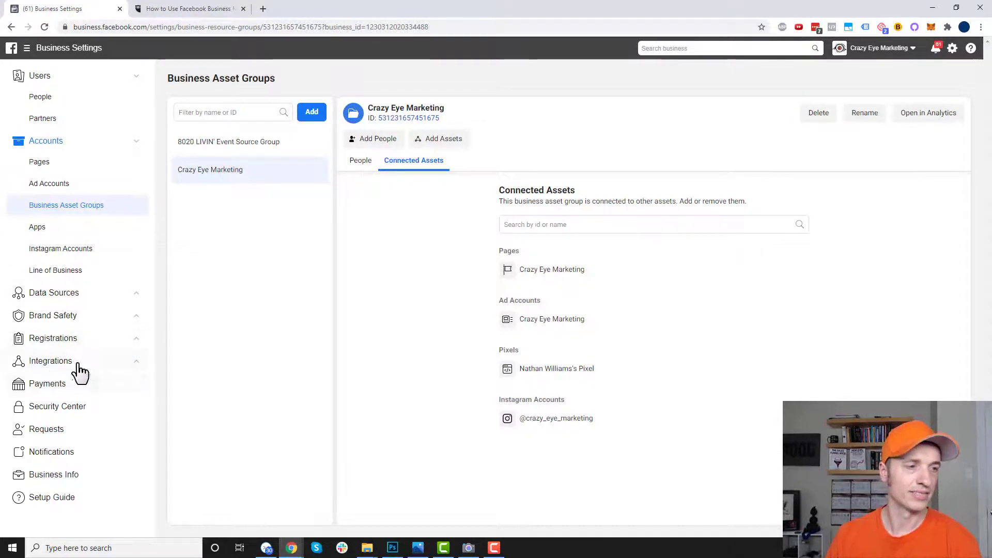
Step: Check the business's payment methods, and review its received requests, sent requests and invitations
click(52, 385)
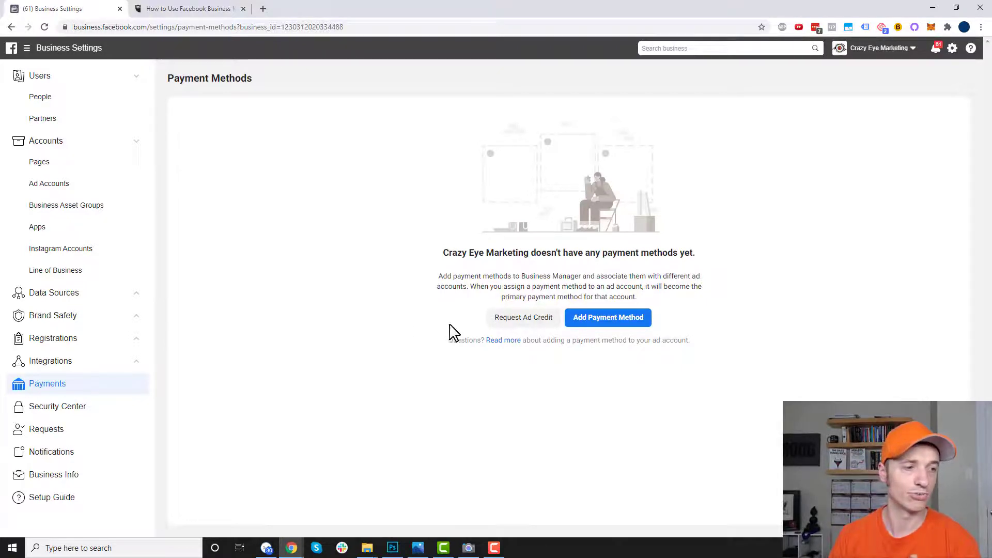
click(55, 434)
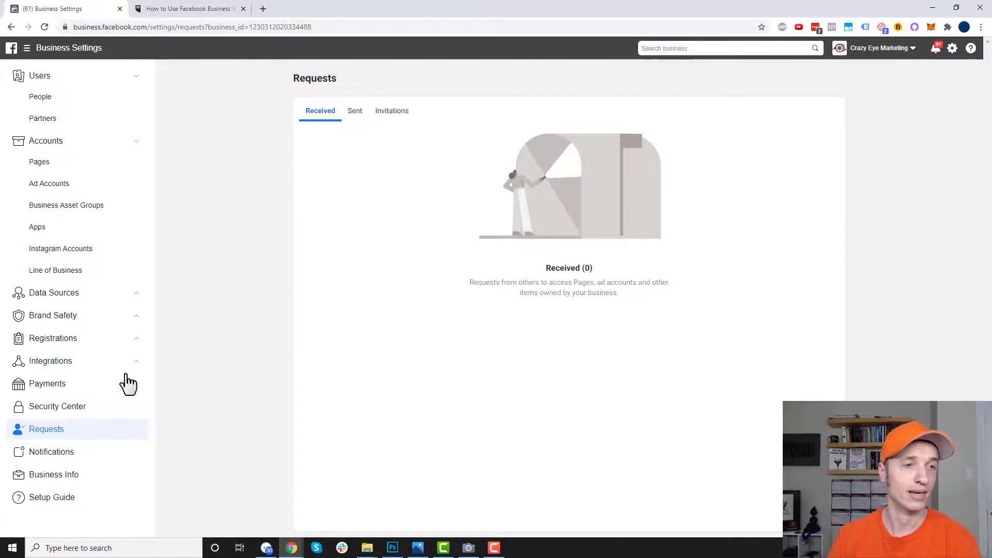
click(357, 111)
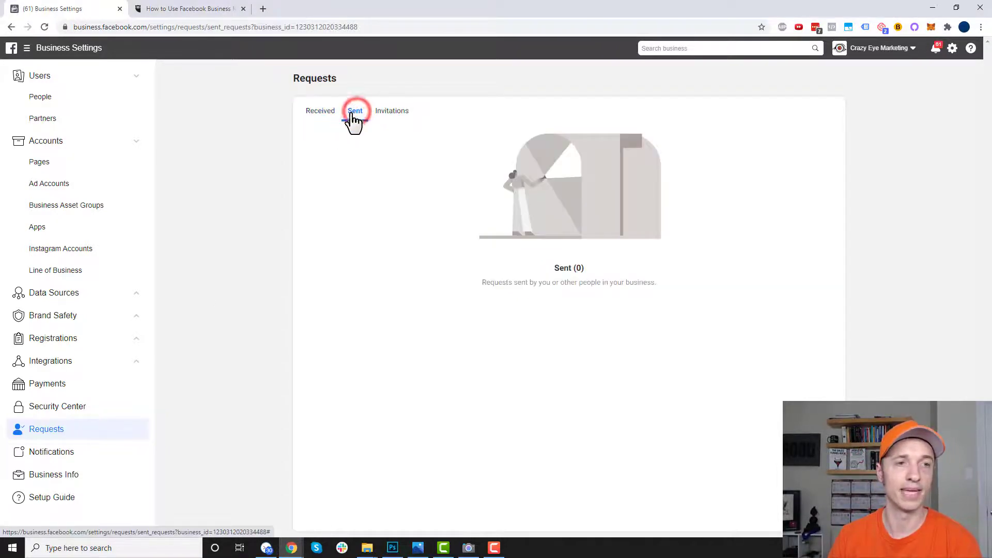
click(390, 112)
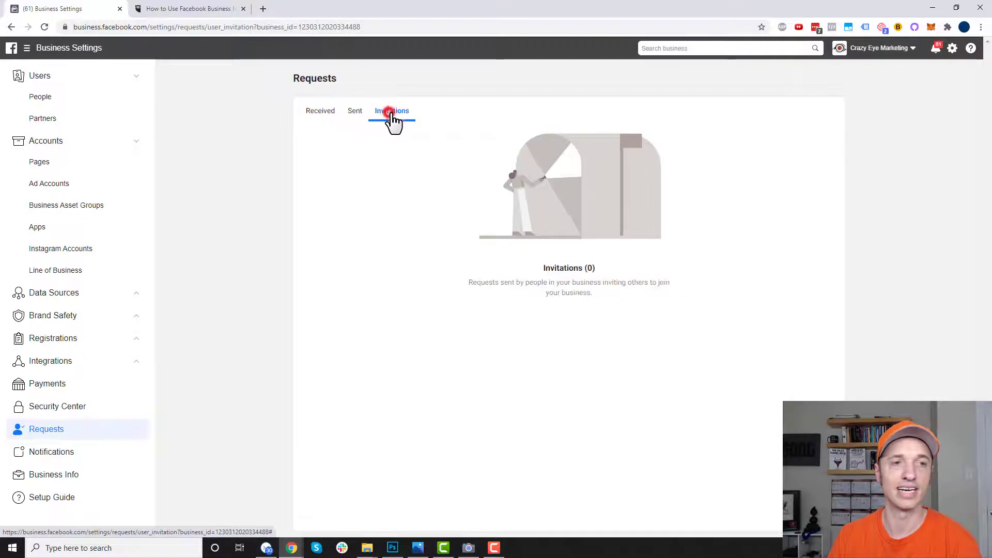
click(322, 112)
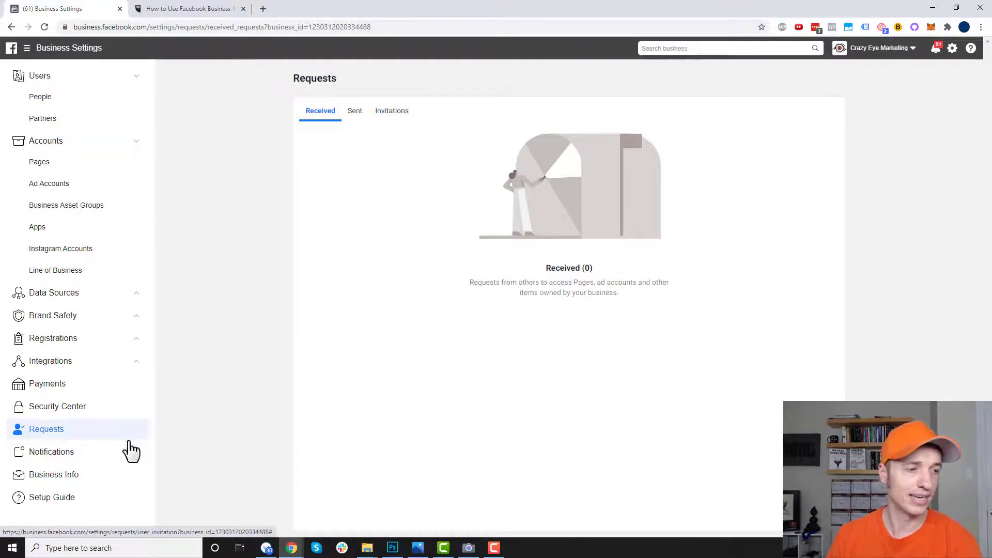
Step: Open the business information and highlight the Business Manager ID
click(56, 474)
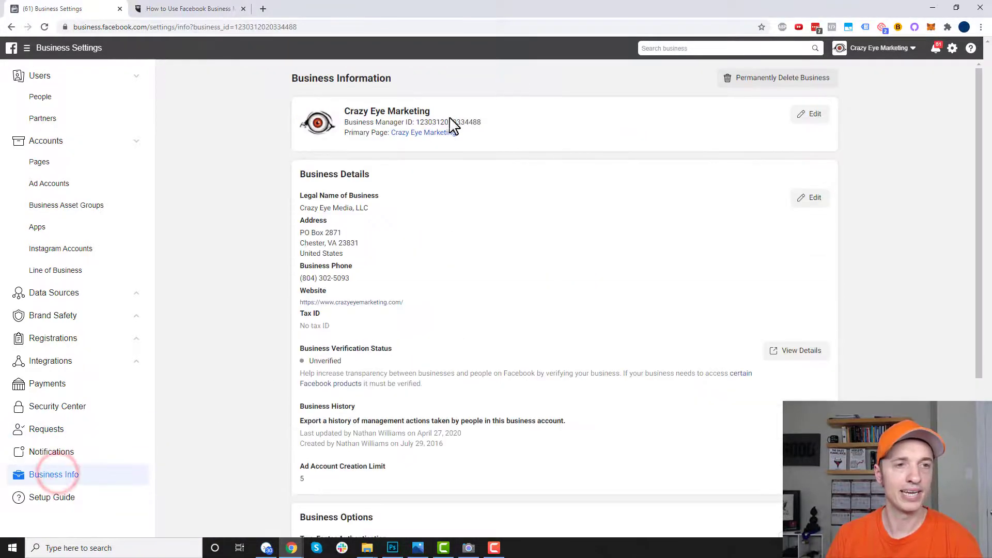
drag(421, 124, 504, 126)
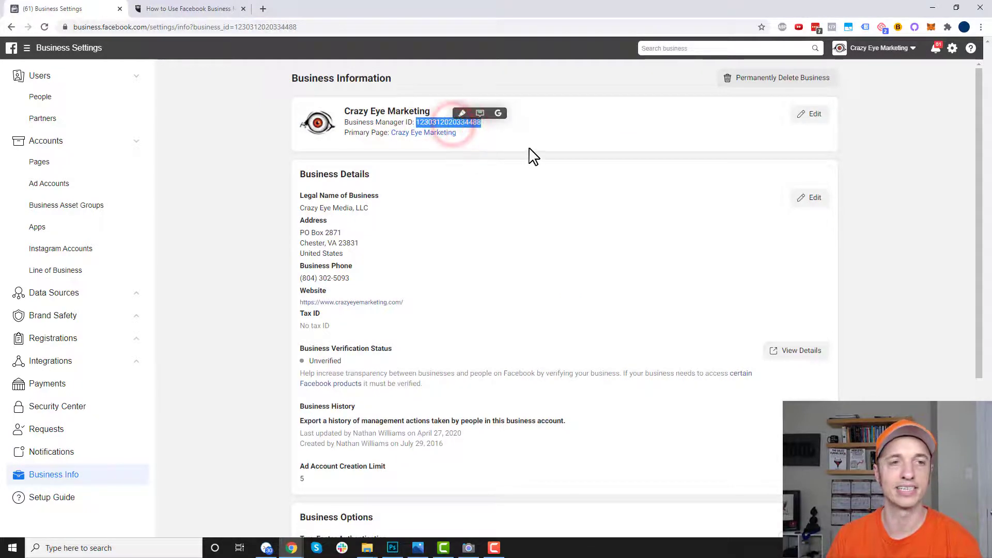
click(603, 124)
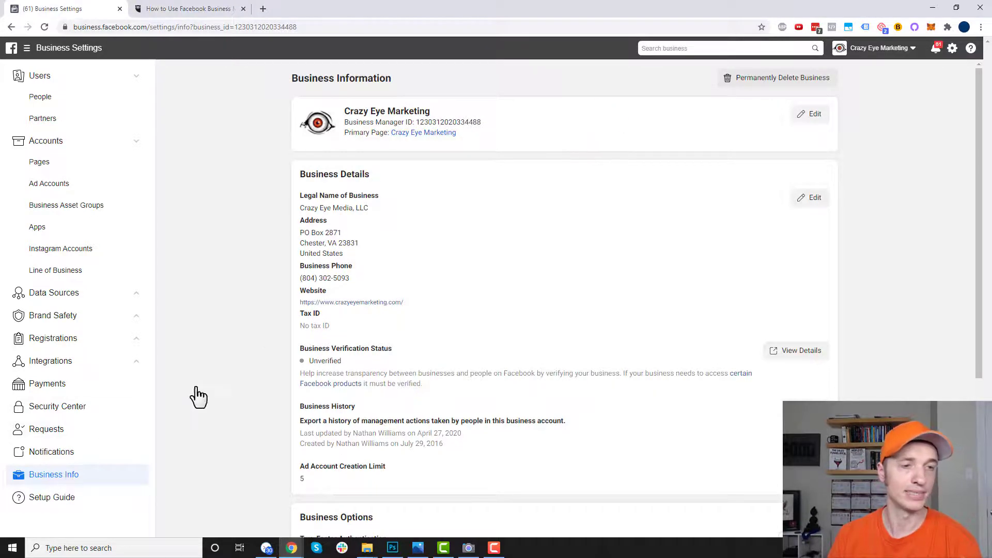
double_click(444, 122)
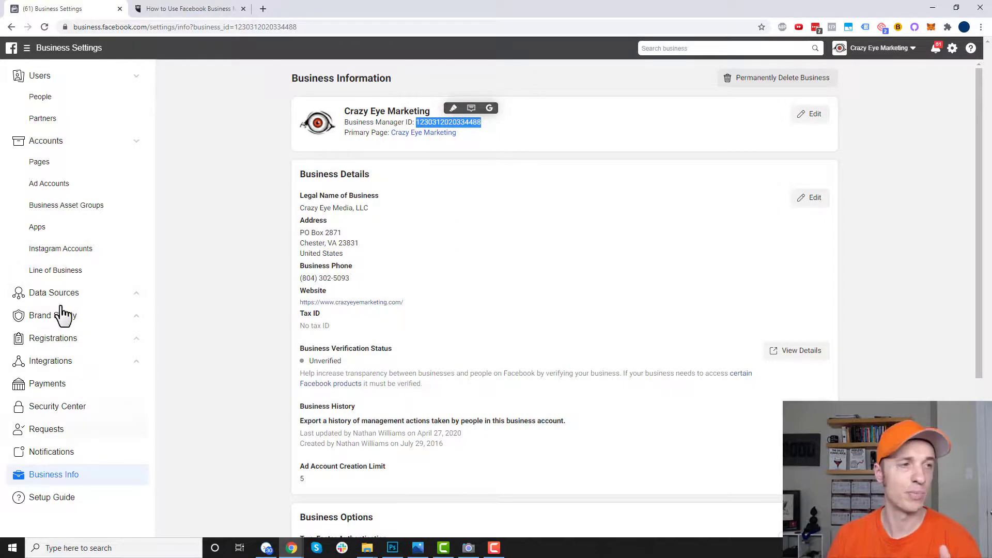
Step: Return to the business's people and examine the roles available when inviting a person, including the advanced finance roles
click(61, 97)
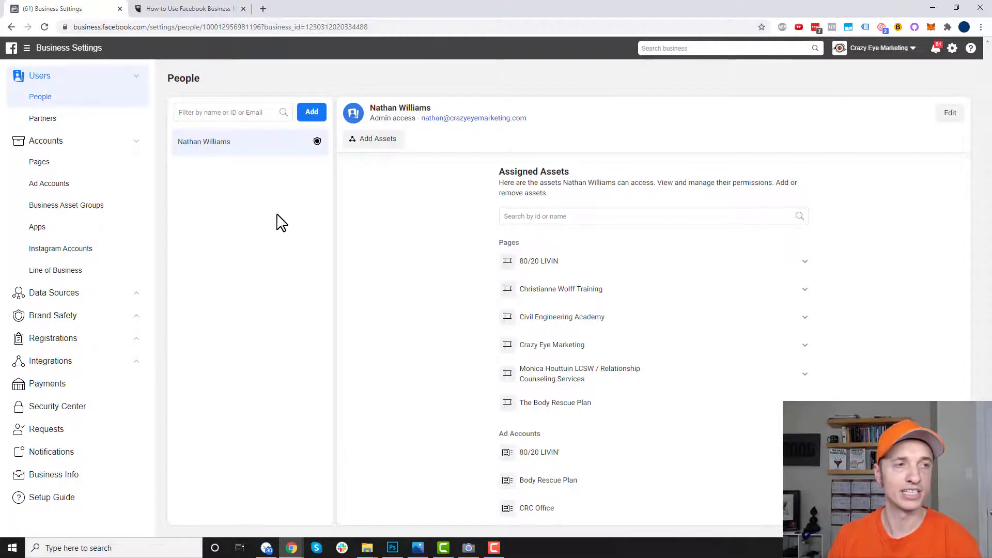
click(75, 119)
click(82, 101)
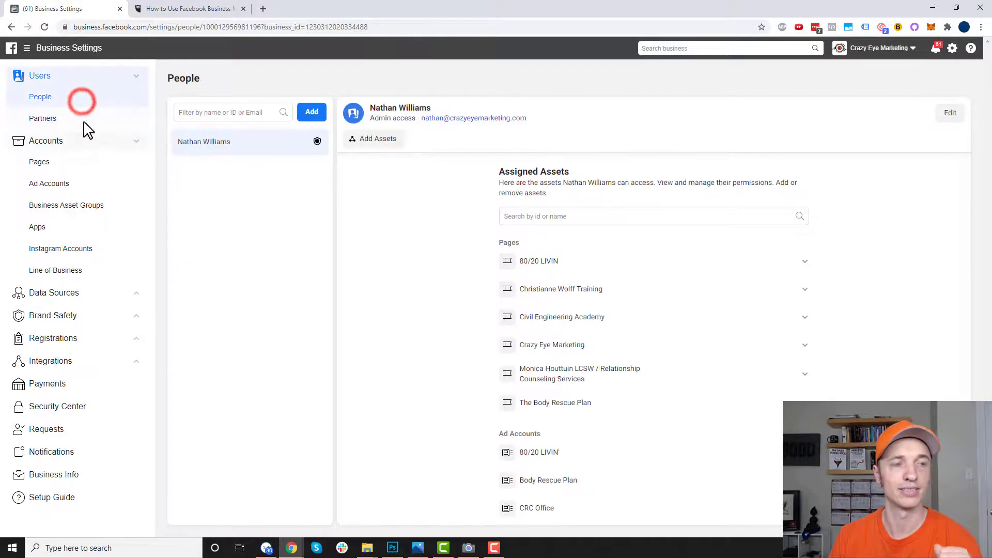
click(309, 115)
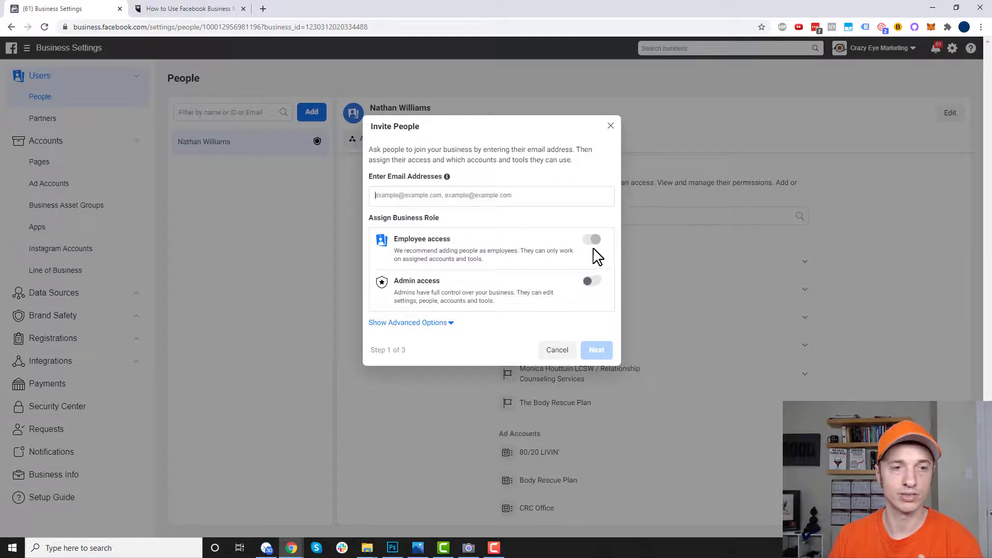
click(441, 323)
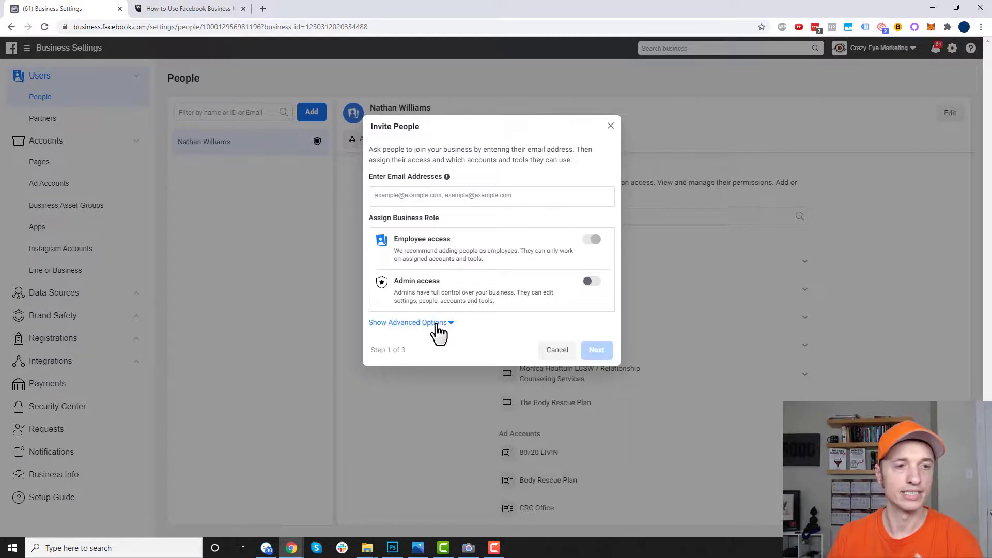
click(436, 323)
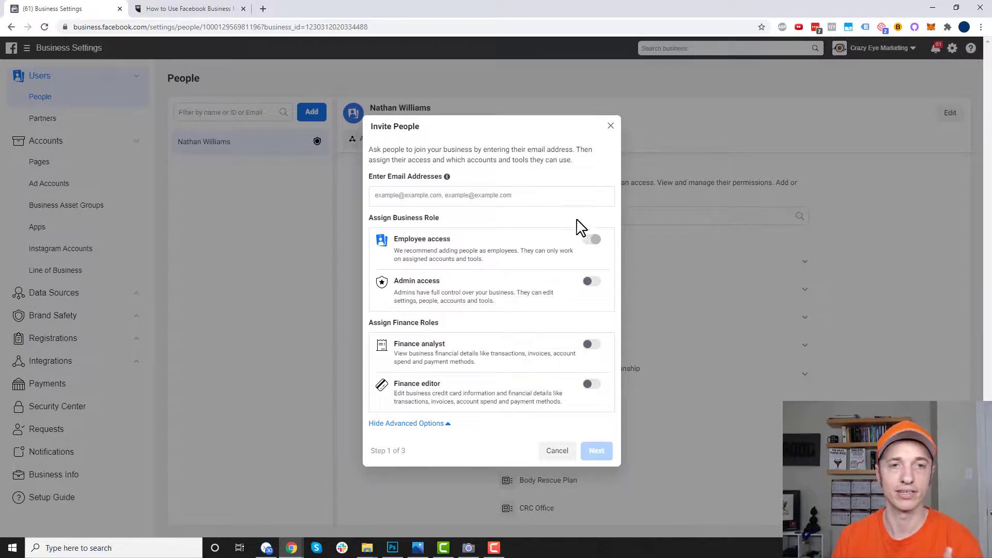
Step: Close the people invitation and examine the setup for giving a new partner access to the business's assets by Partner Business ID
click(611, 129)
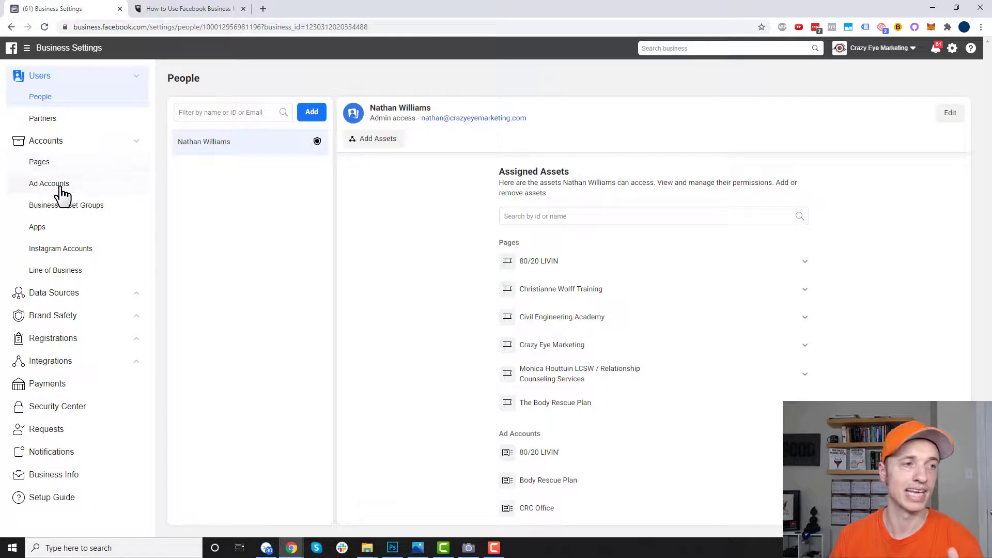
click(88, 132)
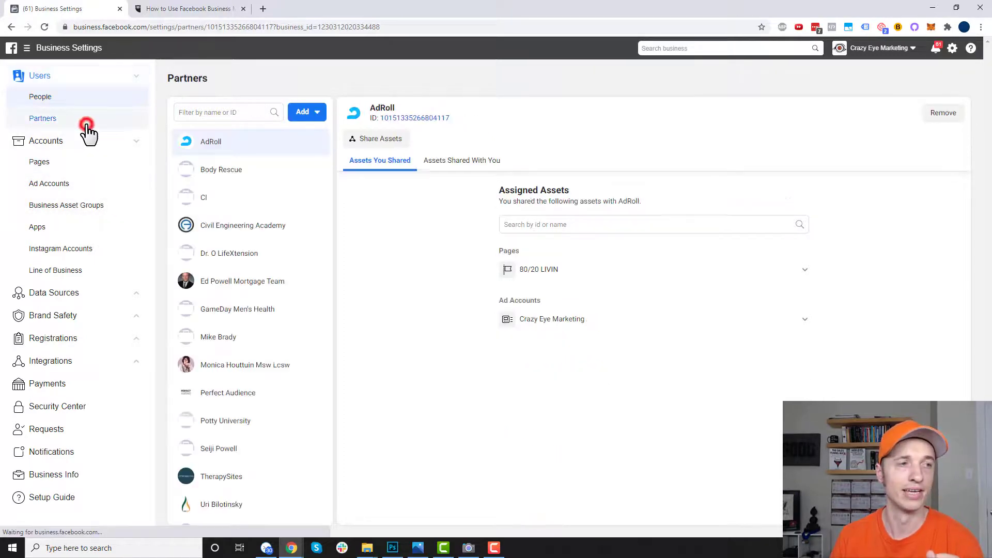
click(309, 112)
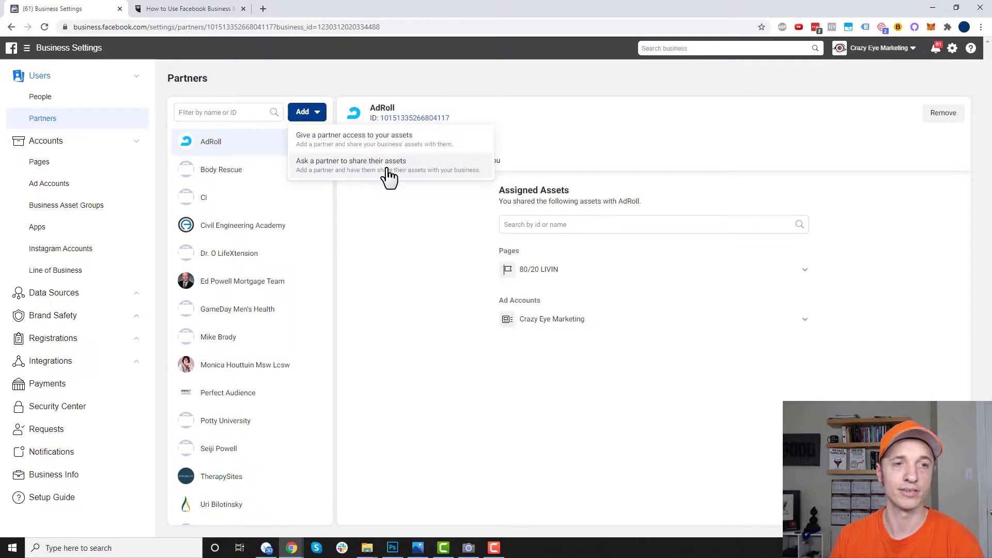
click(434, 143)
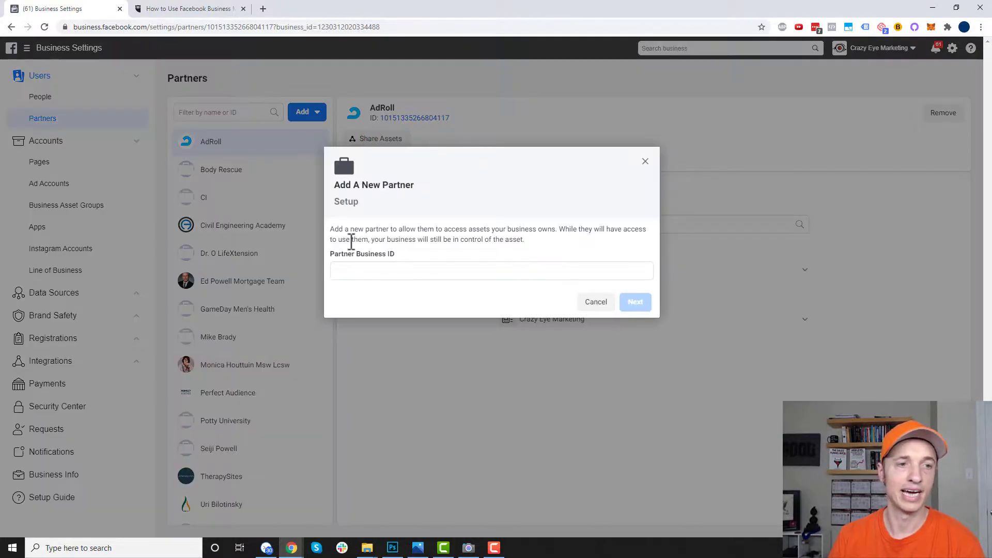
click(376, 271)
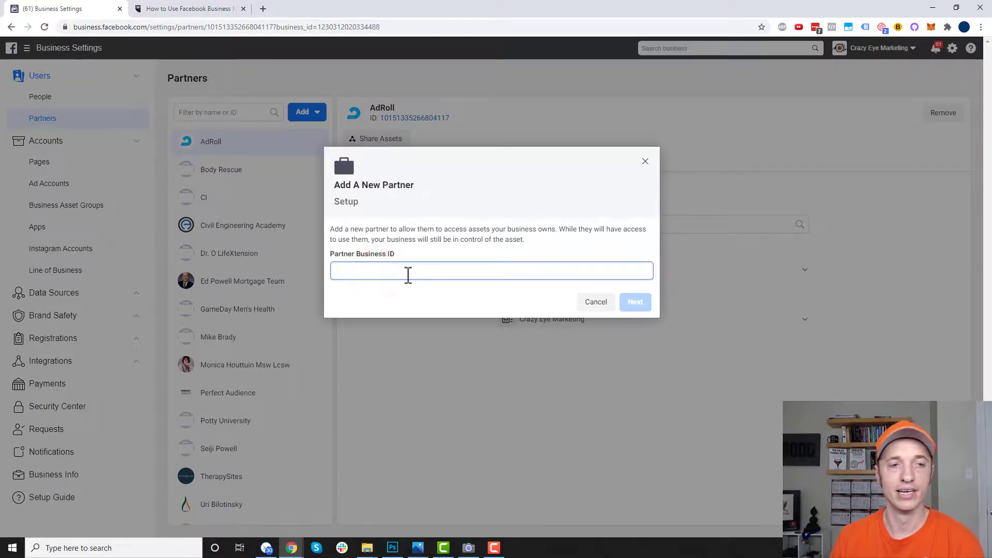
click(646, 163)
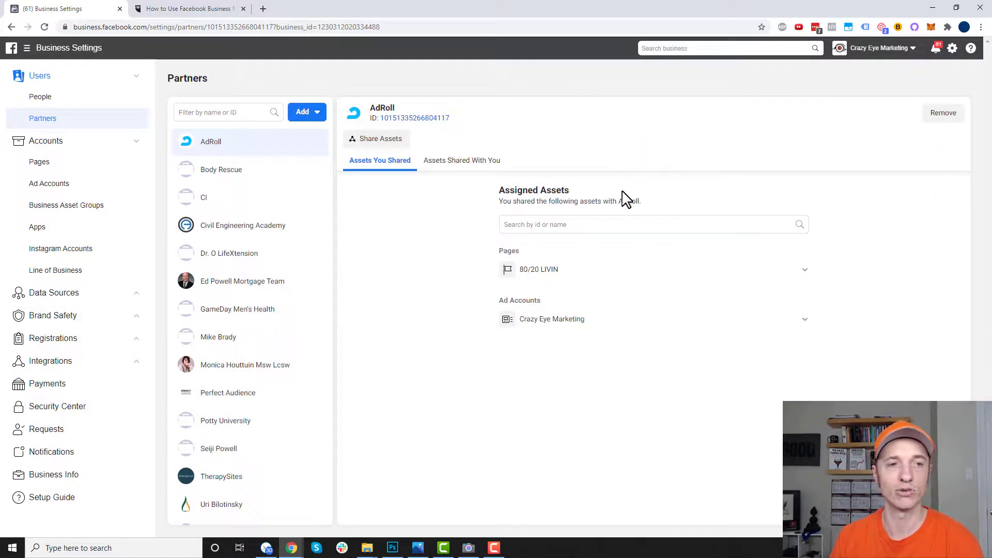
Step: Examine the permissions available when assigning a partner to the Crazy Eye Marketing page by business ID, and dismiss the form without sharing
click(50, 163)
click(453, 140)
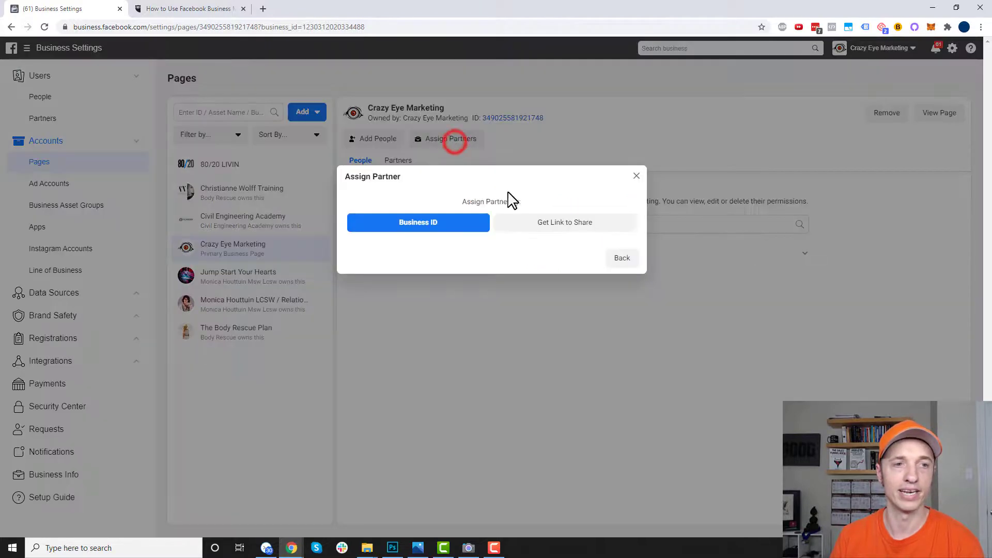
click(424, 223)
click(405, 150)
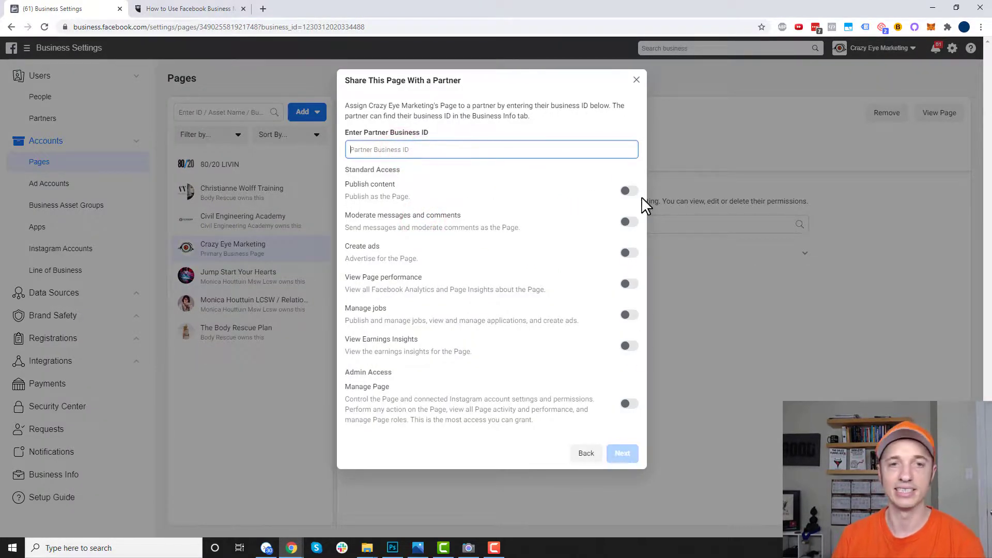
click(636, 81)
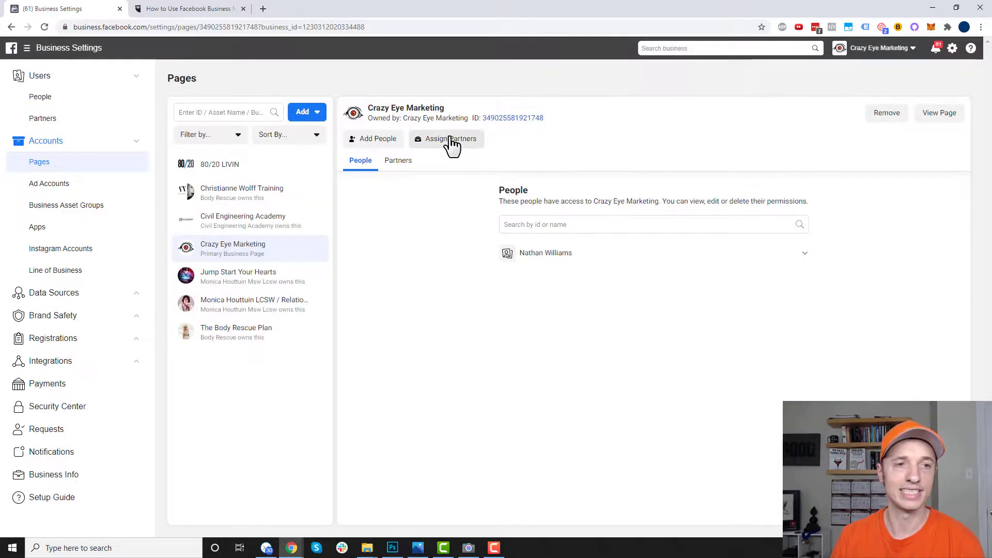